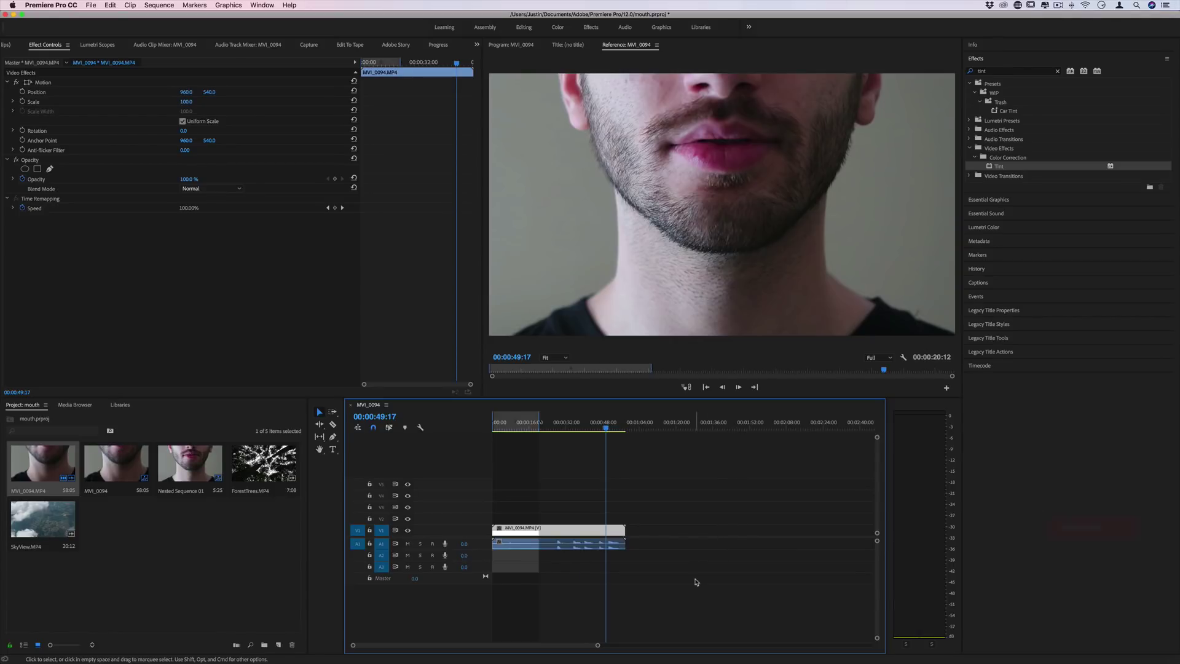
Step: Scrub the MVI_0094 face footage to find the frame where the mouth starts opening
{"action": "left_click_drag", "start_coordinate": [607, 427], "coordinate": [610, 428]}
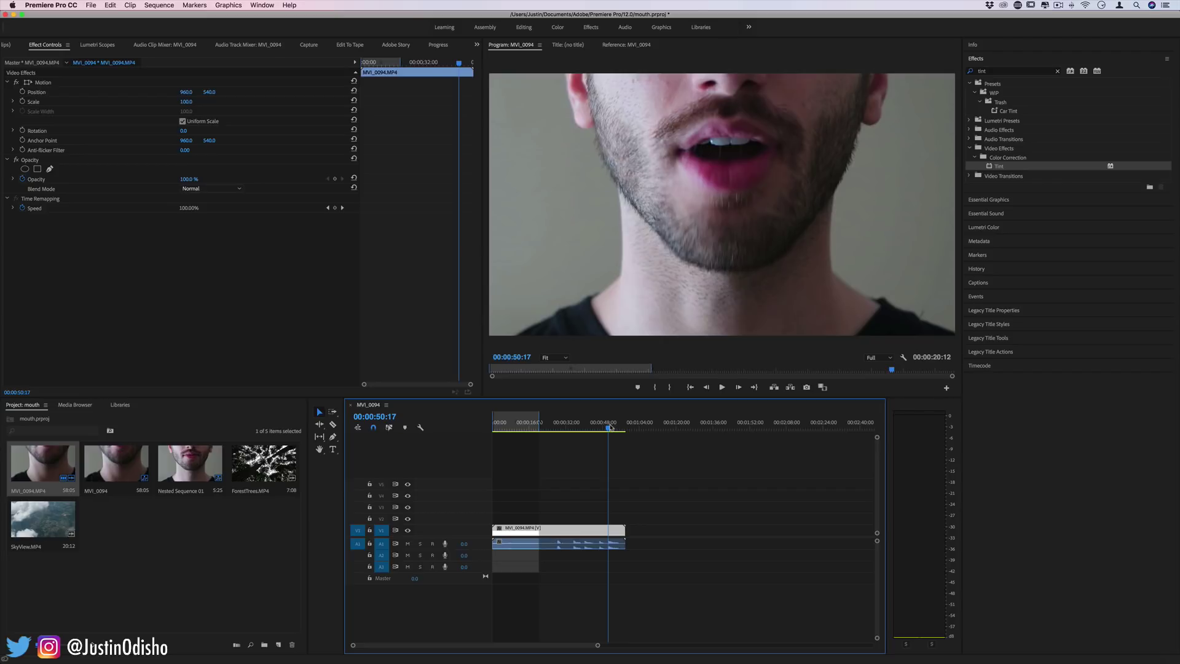
{"action": "left_click_drag", "start_coordinate": [610, 427], "coordinate": [605, 429]}
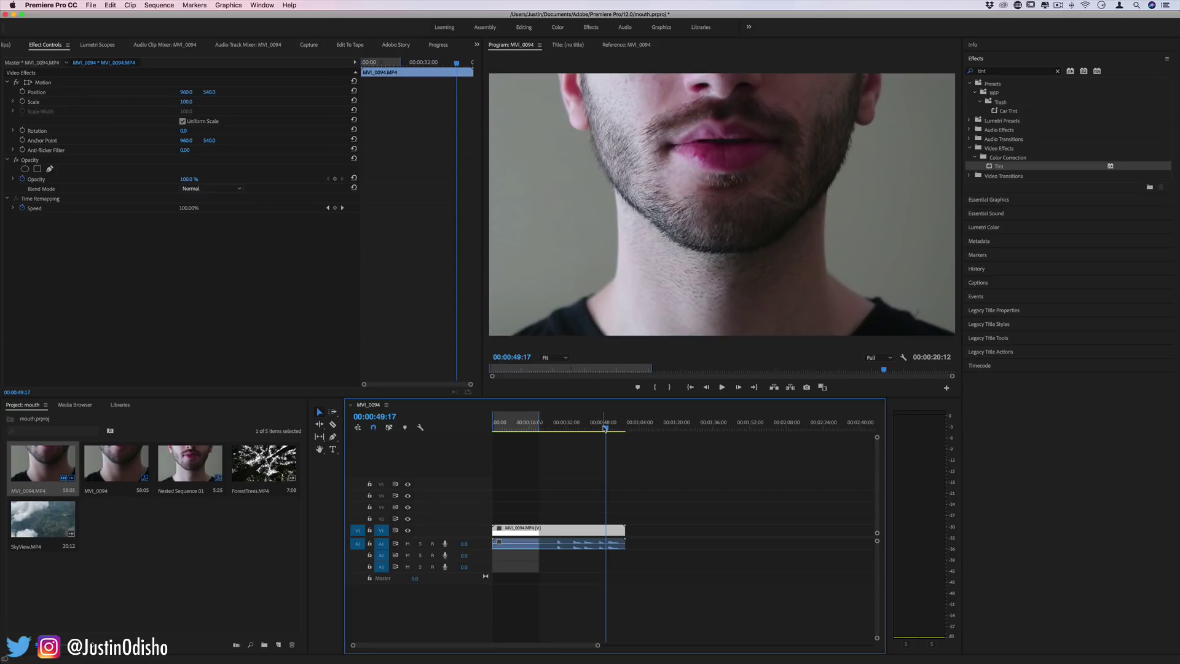
{"action": "left_click_drag", "start_coordinate": [606, 428], "coordinate": [607, 428]}
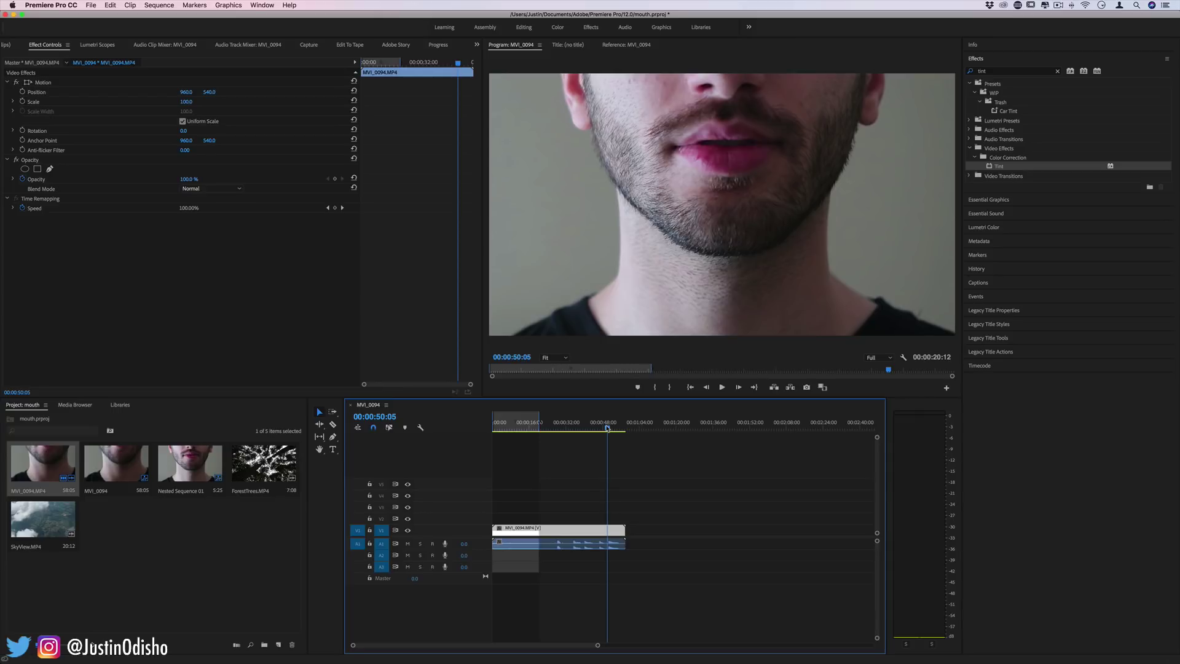
{"action": "left_click_drag", "start_coordinate": [607, 428], "coordinate": [496, 430]}
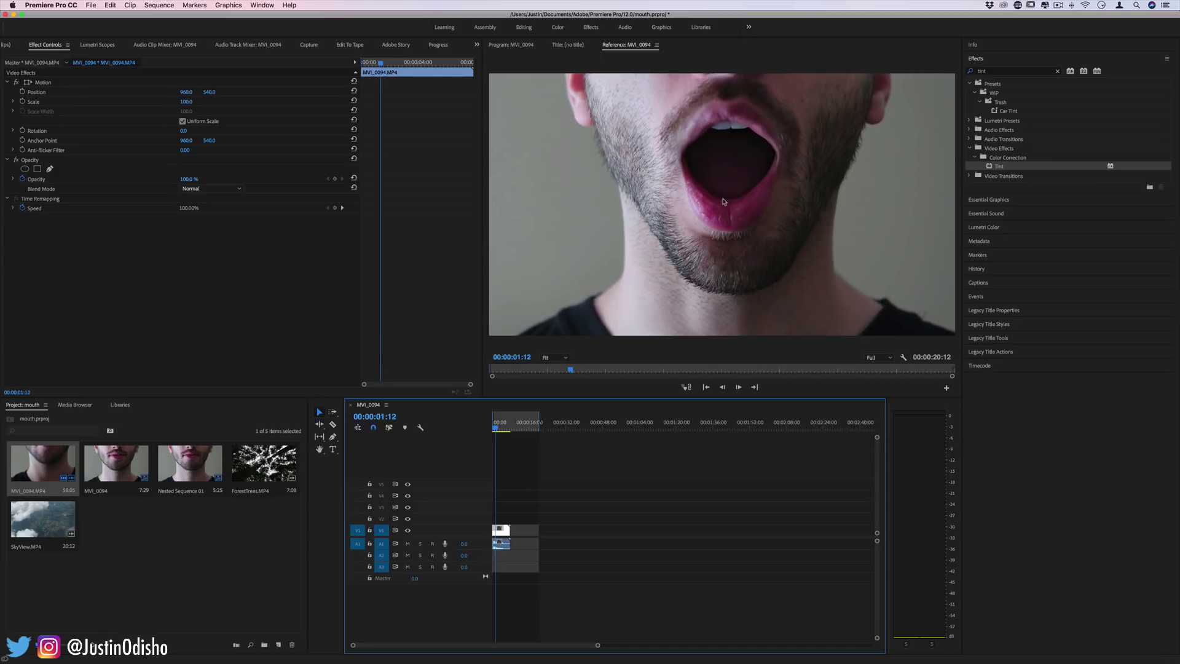
Step: Fit the short sequence in the timeline, select the face clip and scrub back to its first frame
{"action": "key", "text": "space"}
{"action": "key", "text": "equal"}
{"action": "key", "text": "equal"}
{"action": "key", "text": "equal"}
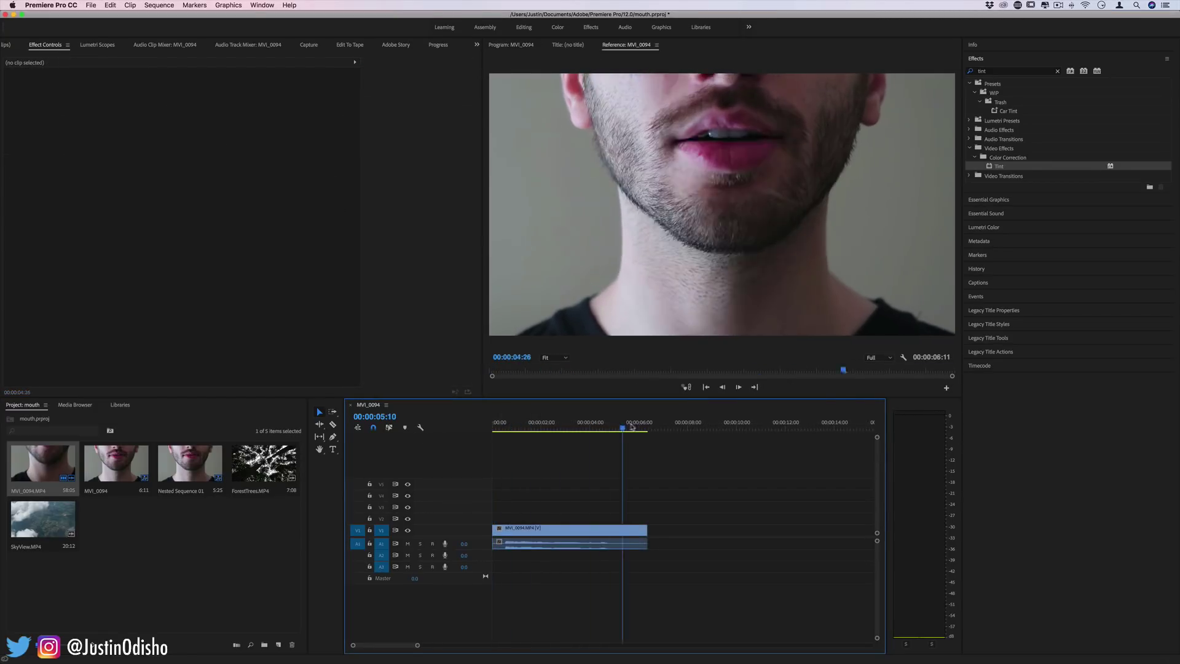
{"action": "key", "text": "Home"}
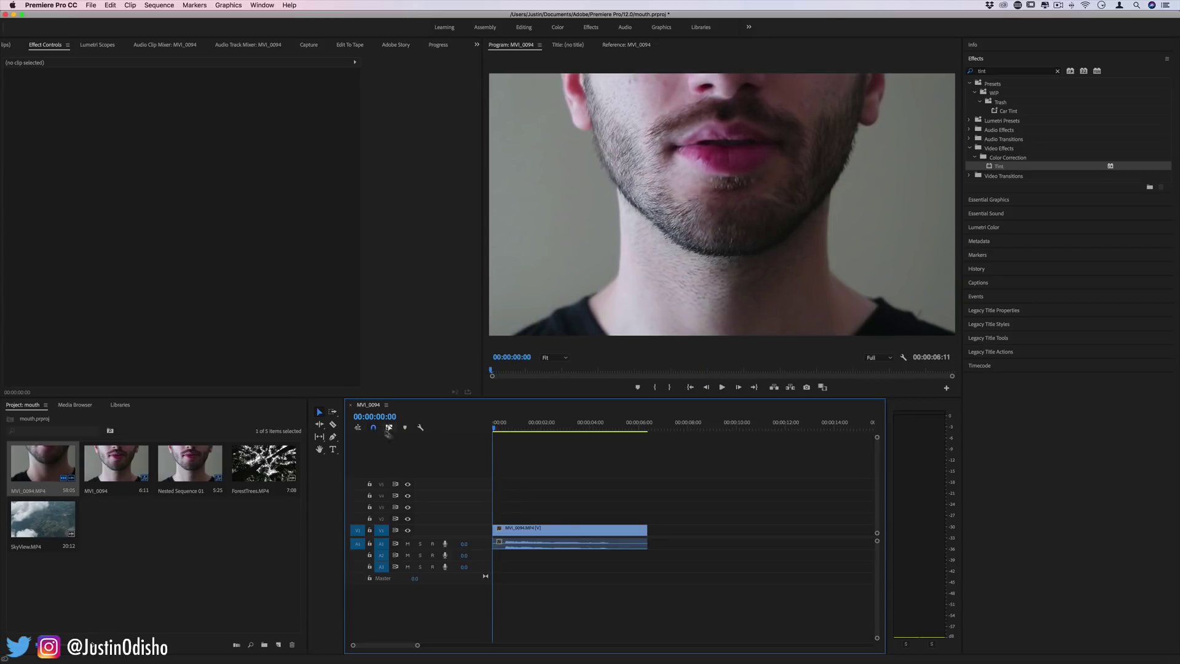
{"action": "left_click", "coordinate": [557, 541]}
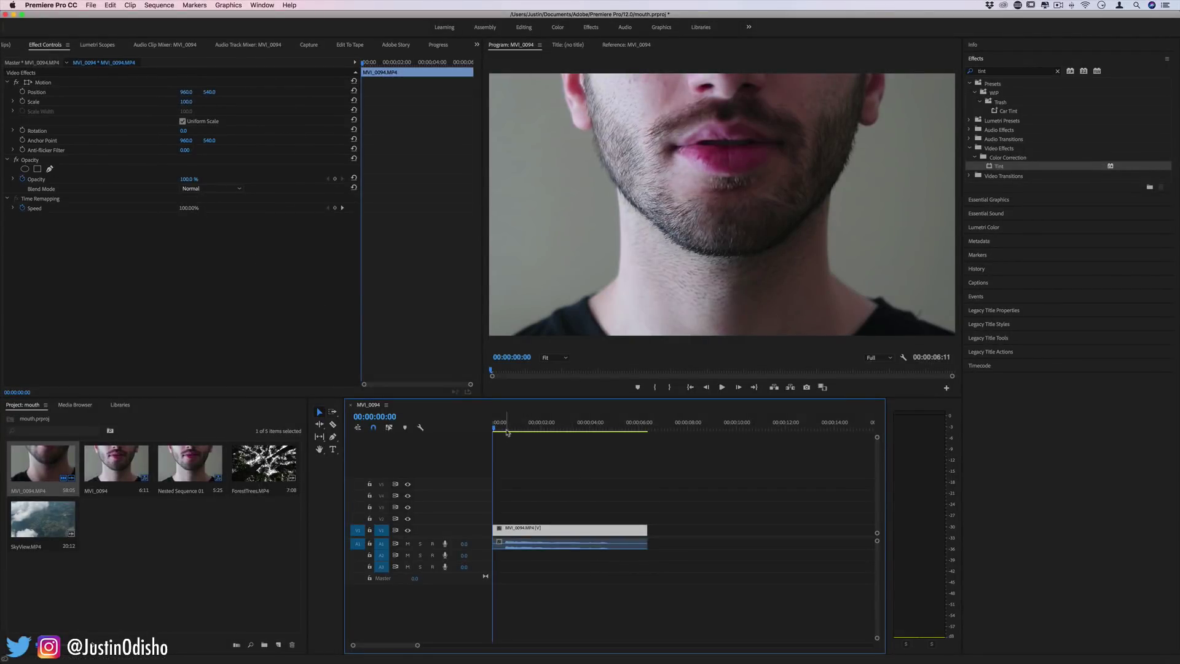
{"action": "left_click_drag", "start_coordinate": [516, 426], "coordinate": [523, 428]}
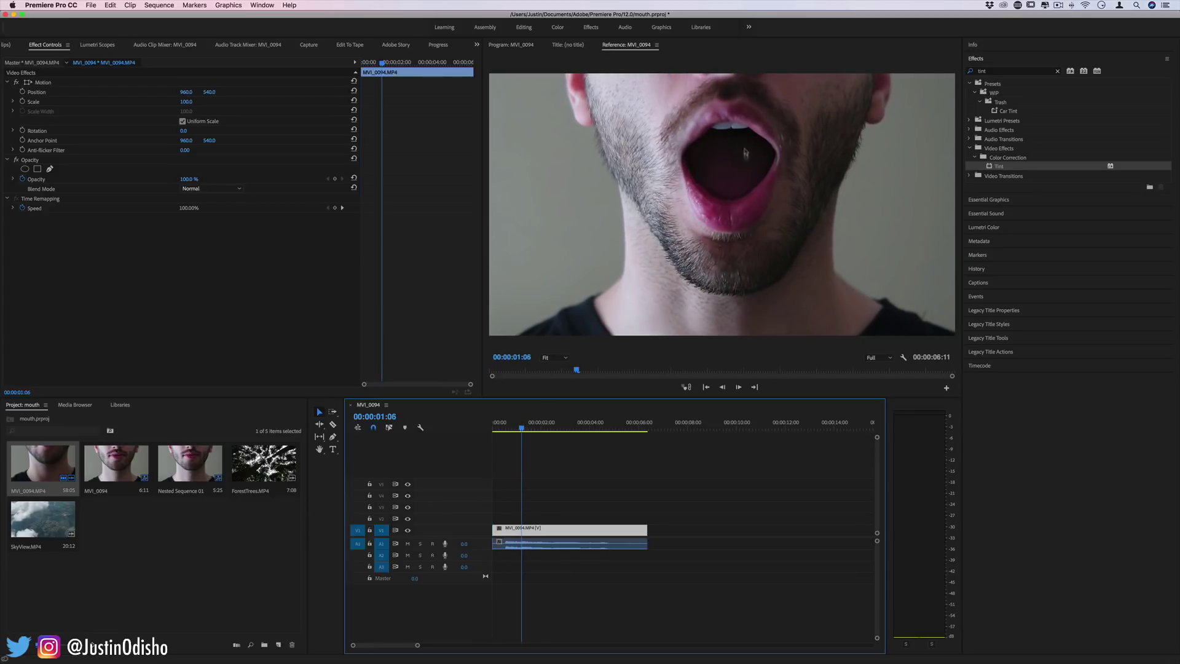
{"action": "left_click_drag", "start_coordinate": [517, 425], "coordinate": [493, 424]}
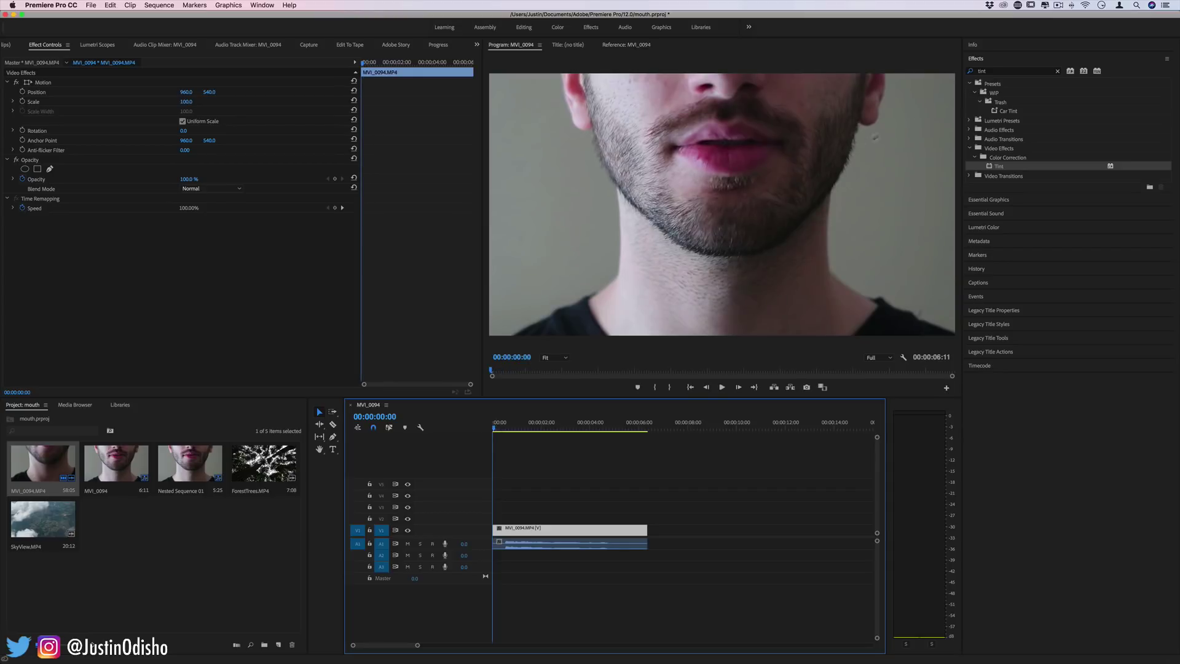
{"action": "left_click", "coordinate": [997, 72]}
Step: Apply the Paint Bucket effect, found by searching 'paint', to the face clip
{"action": "type", "text": "p"}
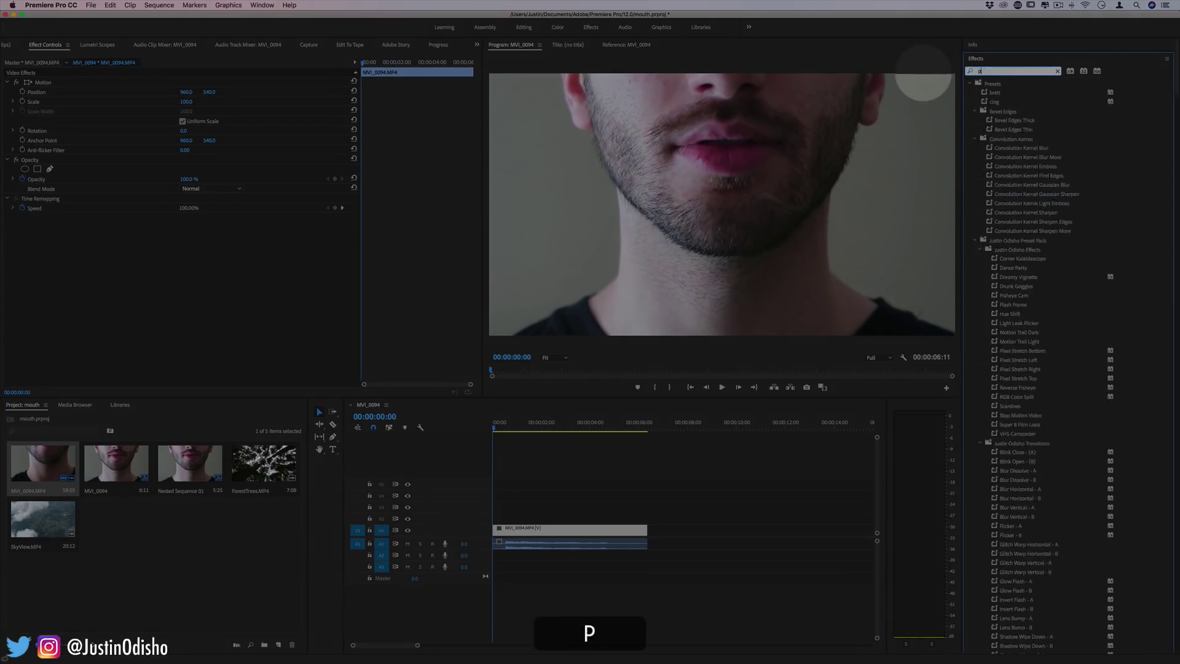
{"action": "type", "text": "aint"}
{"action": "left_click", "coordinate": [1021, 139]}
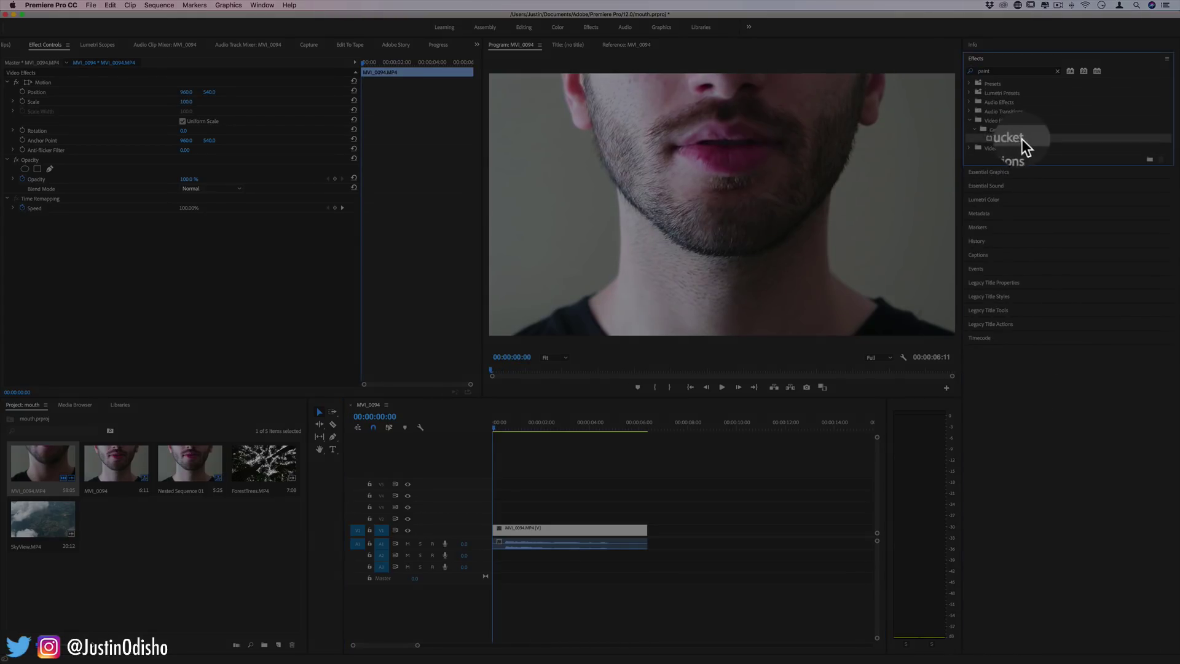
{"action": "left_click_drag", "start_coordinate": [1031, 139], "coordinate": [603, 528]}
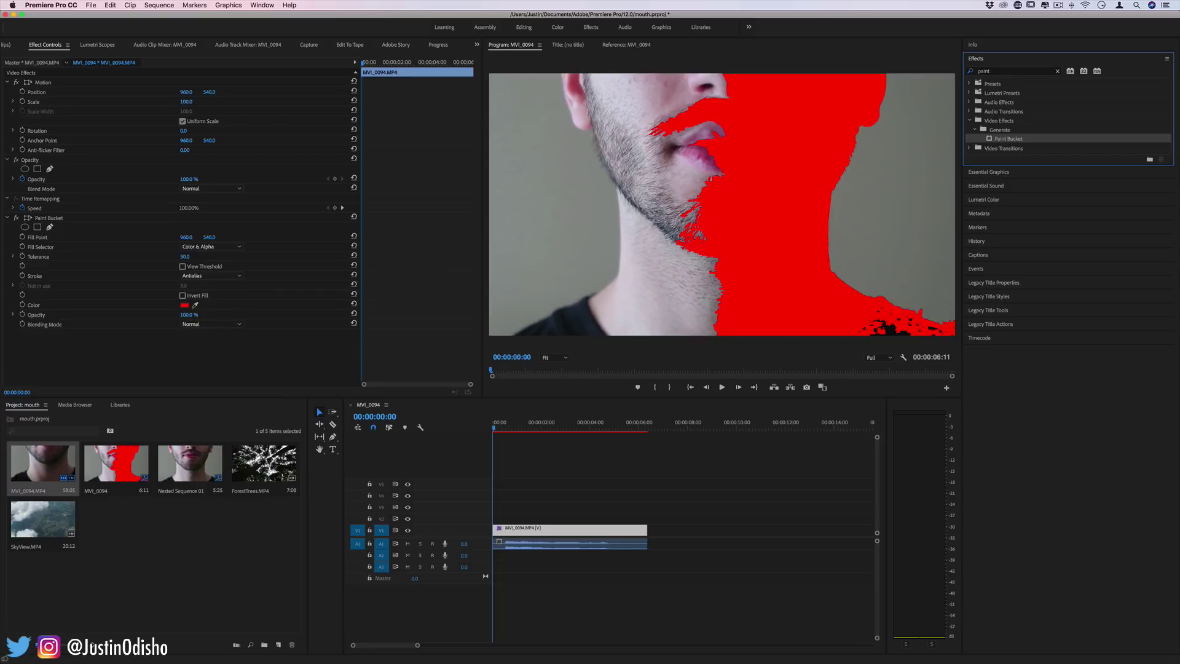
{"action": "left_click", "coordinate": [709, 205]}
Step: Set Paint Bucket Fill Point Y to 395 and Tolerance to 28 so the open mouth fills red
{"action": "left_click", "coordinate": [510, 429]}
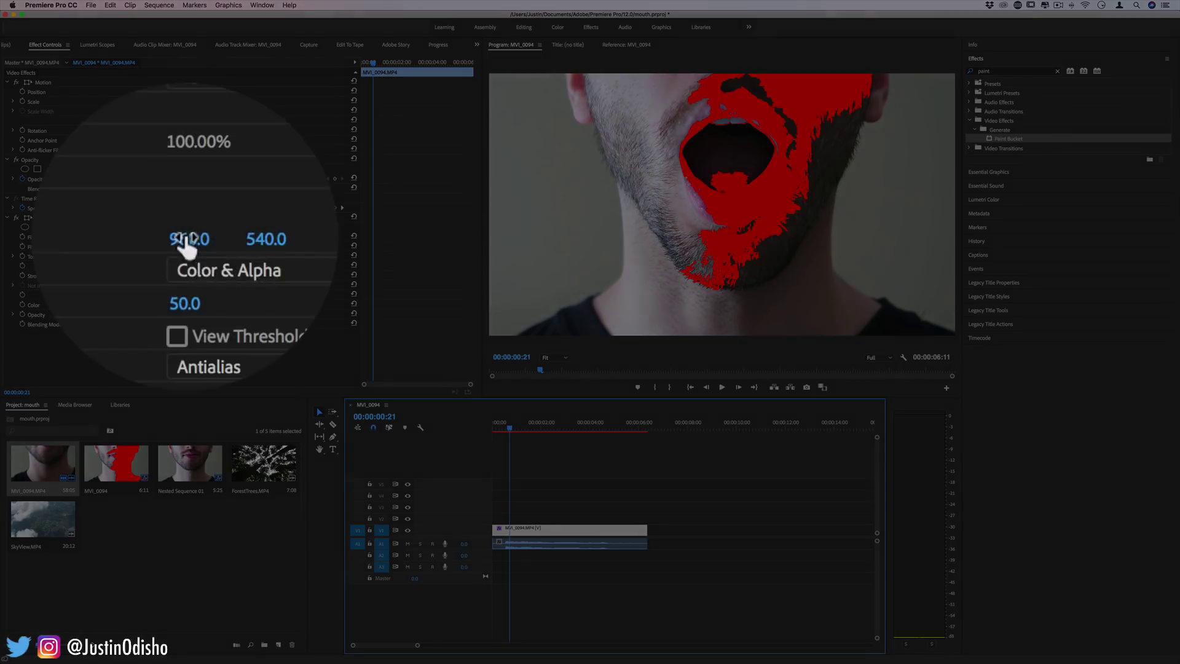
{"action": "left_click", "coordinate": [185, 237]}
{"action": "left_click", "coordinate": [209, 237]}
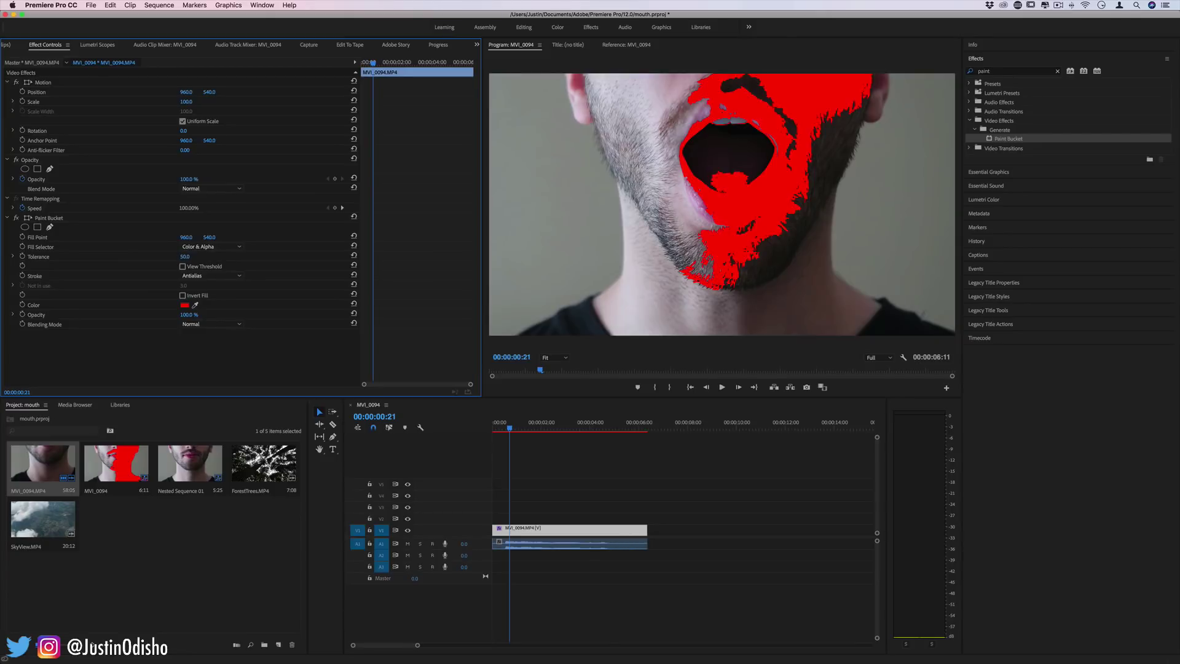
{"action": "left_click_drag", "start_coordinate": [209, 236], "coordinate": [120, 236]}
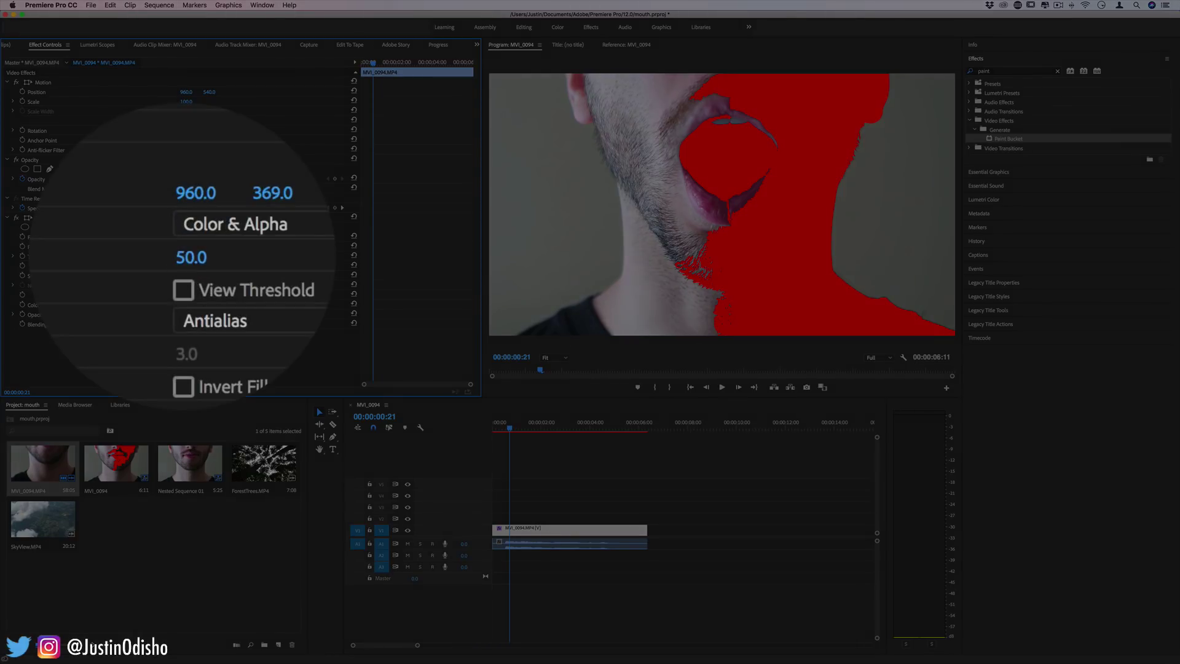
{"action": "left_click_drag", "start_coordinate": [192, 260], "coordinate": [187, 256]}
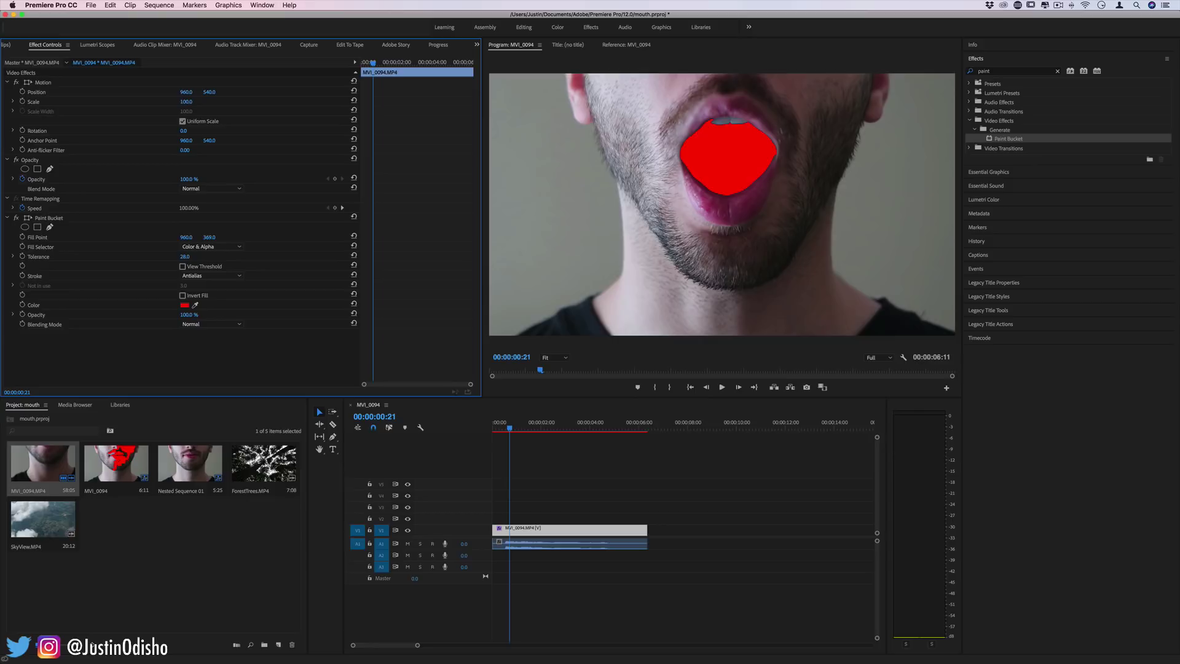
{"action": "mouse_move", "coordinate": [510, 428]}
{"action": "left_mouse_down"}
{"action": "mouse_move", "coordinate": [572, 431]}
{"action": "mouse_move", "coordinate": [486, 431]}
{"action": "mouse_move", "coordinate": [562, 432]}
{"action": "mouse_move", "coordinate": [503, 431]}
{"action": "left_mouse_up"}
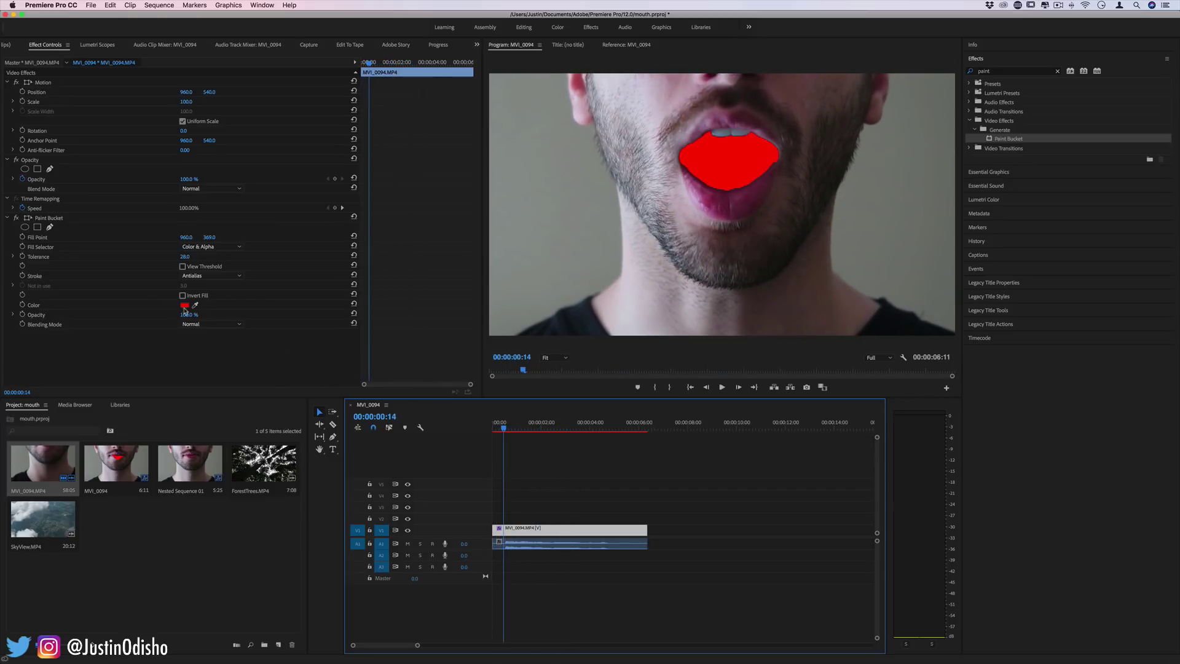
Step: Set Paint Bucket blending mode to Stencil Alpha with Invert Fill enabled
{"action": "left_click", "coordinate": [200, 326]}
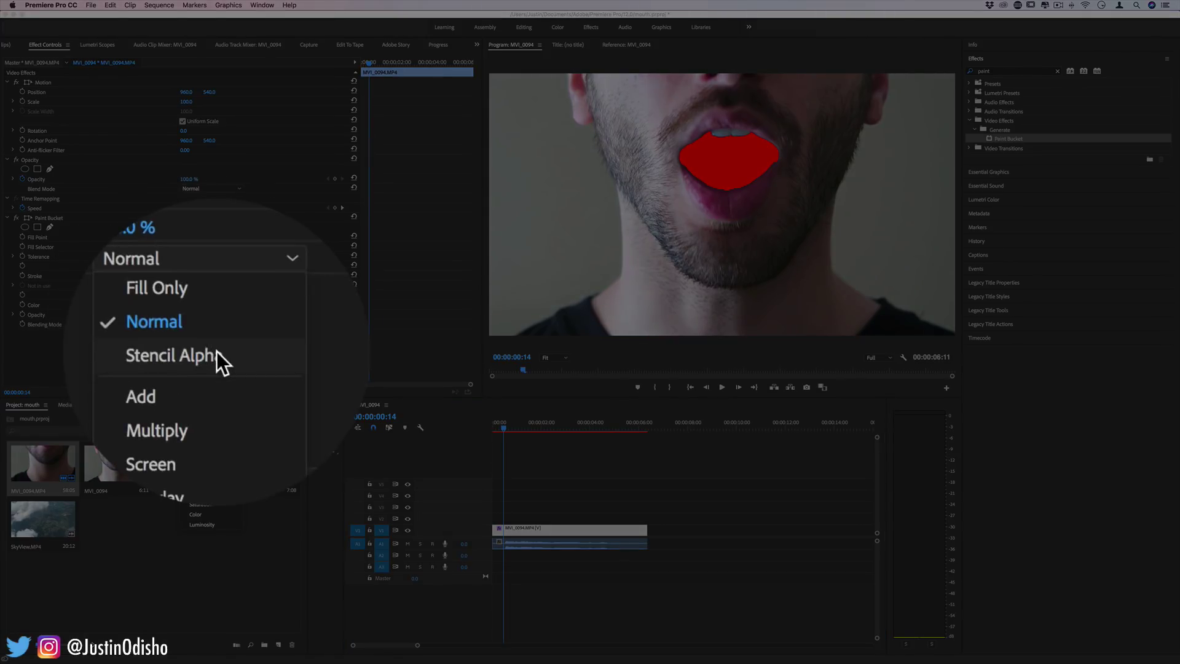
{"action": "left_click", "coordinate": [216, 351]}
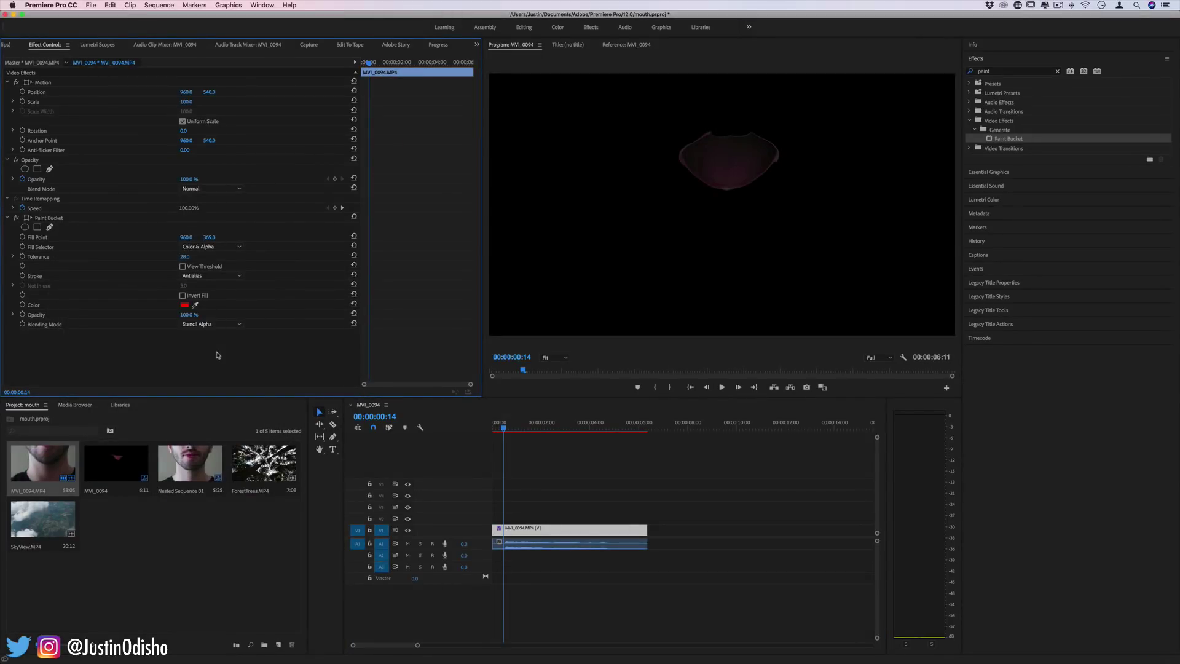
{"action": "left_click_drag", "start_coordinate": [517, 432], "coordinate": [520, 429]}
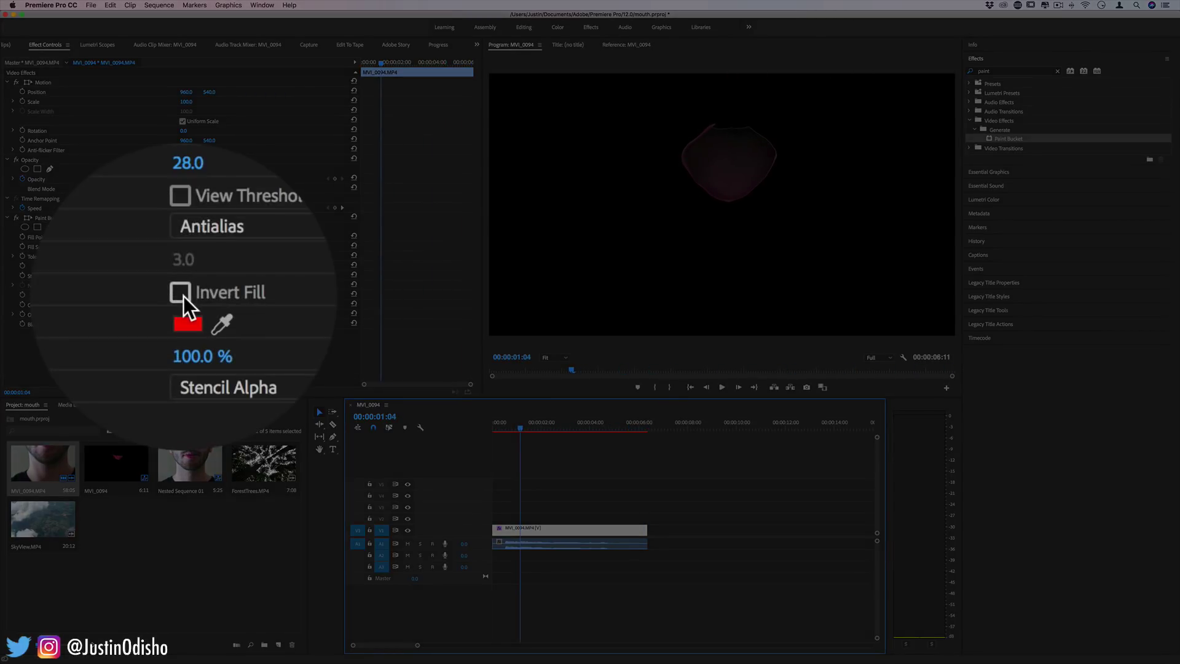
{"action": "left_click", "coordinate": [182, 295]}
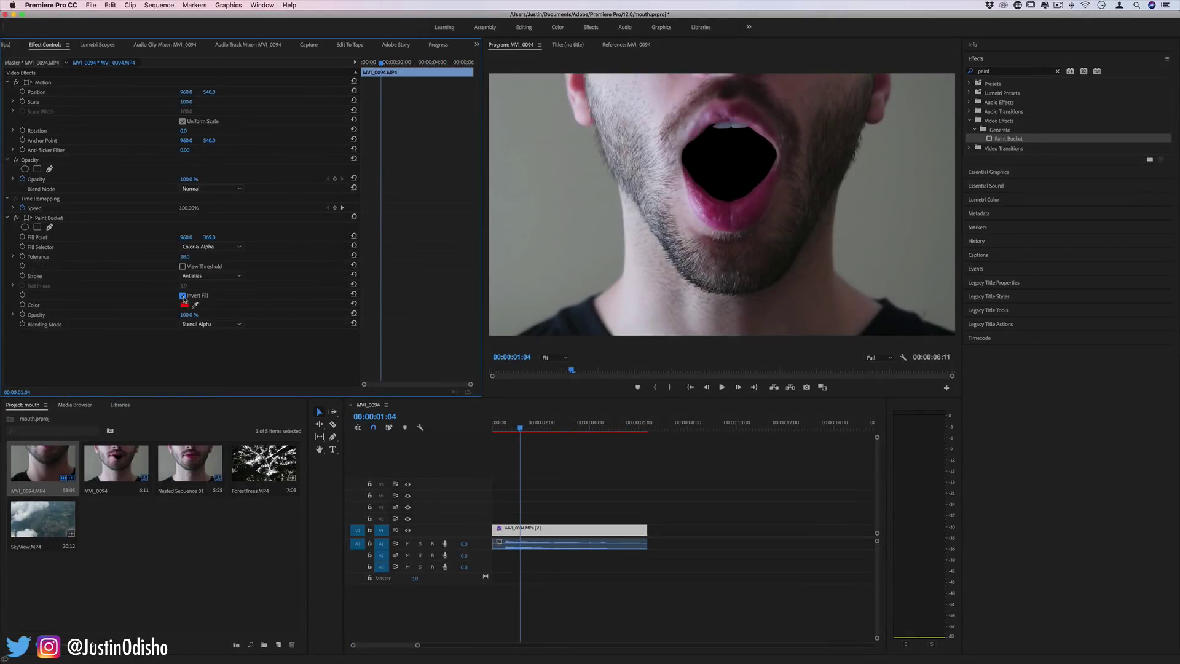
{"action": "mouse_move", "coordinate": [517, 431]}
{"action": "left_mouse_down"}
{"action": "mouse_move", "coordinate": [566, 431]}
{"action": "mouse_move", "coordinate": [554, 430]}
{"action": "left_mouse_up"}
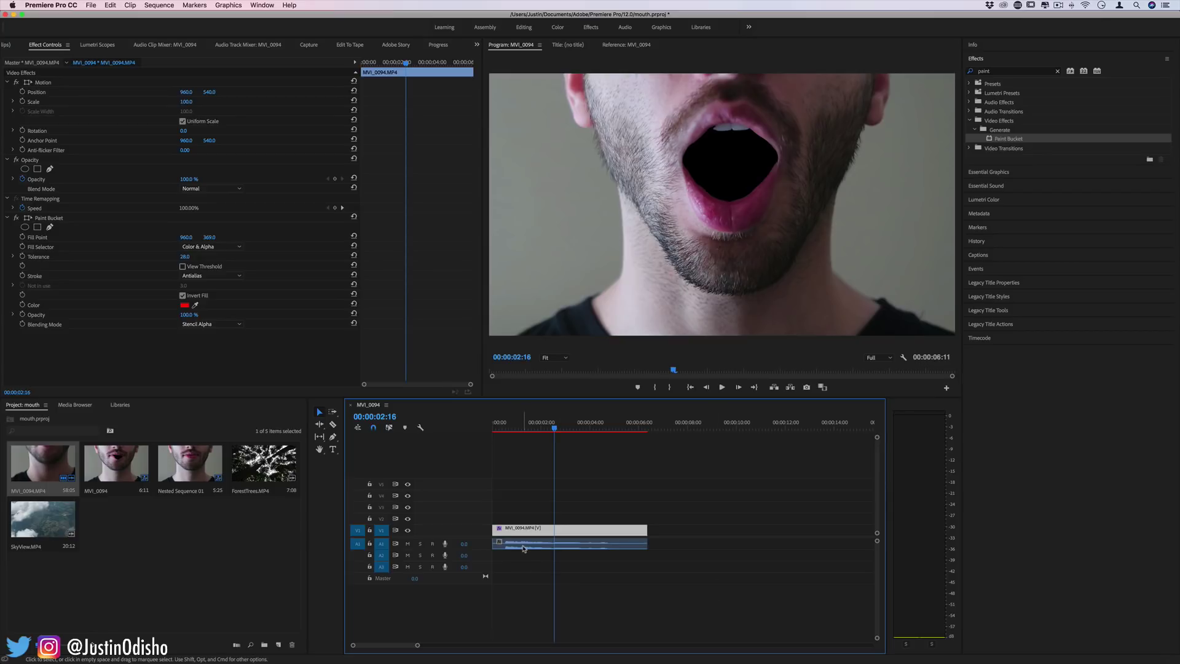
Step: Move the face clip up a track and place the SkyView clip beneath it
{"action": "left_click_drag", "start_coordinate": [564, 530], "coordinate": [566, 520]}
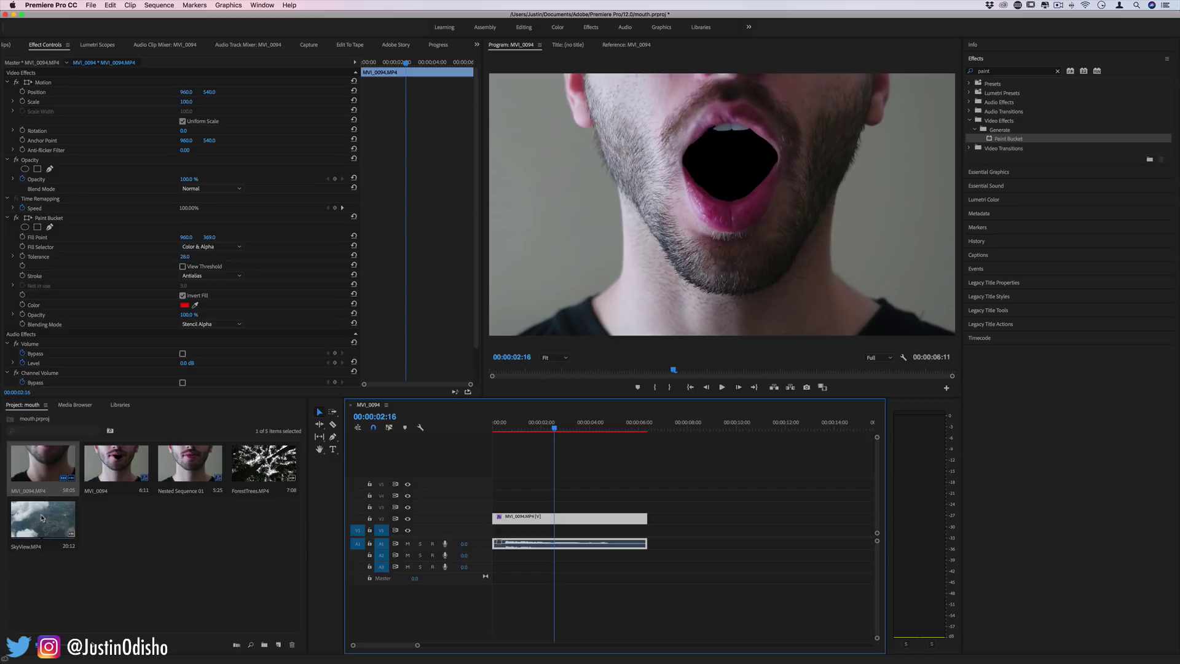
{"action": "left_click_drag", "start_coordinate": [42, 519], "coordinate": [492, 541]}
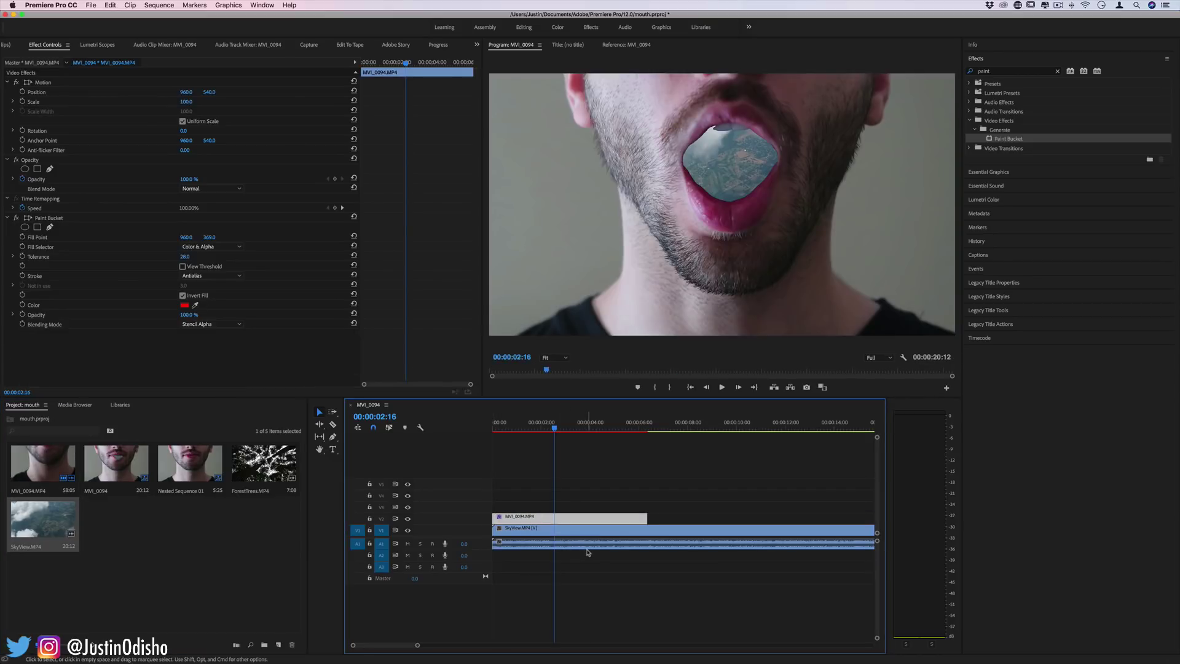
{"action": "mouse_move", "coordinate": [544, 436]}
{"action": "left_mouse_down"}
{"action": "mouse_move", "coordinate": [510, 430]}
{"action": "mouse_move", "coordinate": [552, 435]}
{"action": "mouse_move", "coordinate": [542, 436]}
{"action": "left_mouse_up"}
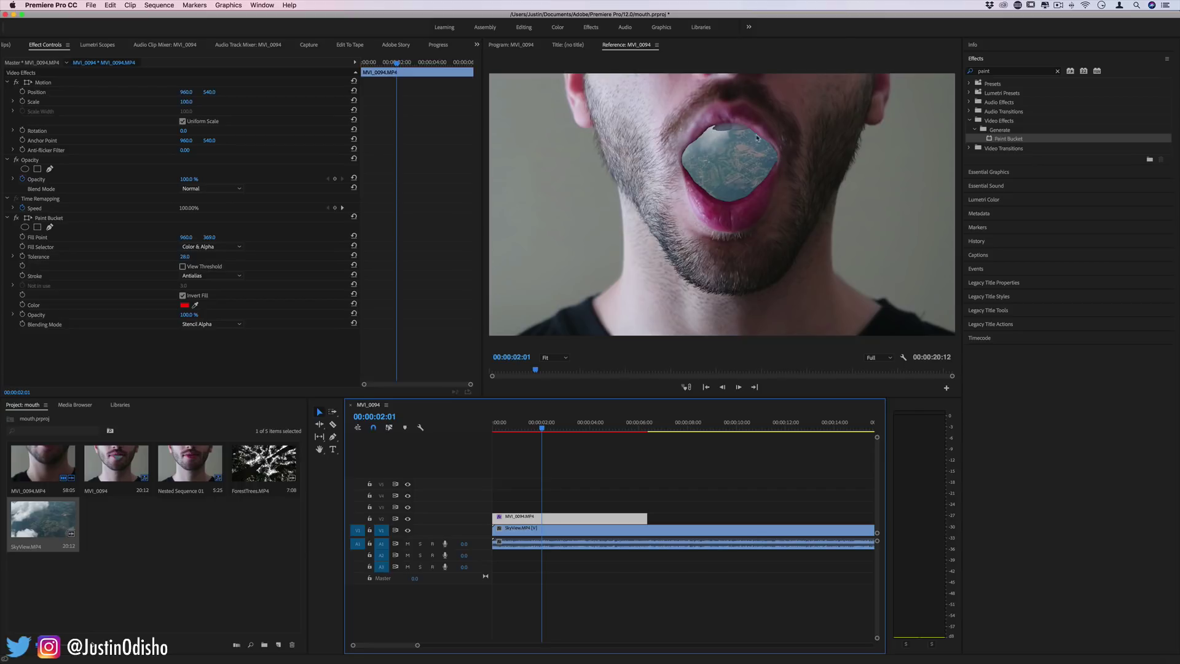
Step: Set the Paint Bucket stroke to Feather with a softness of about 6
{"action": "left_click", "coordinate": [308, 280]}
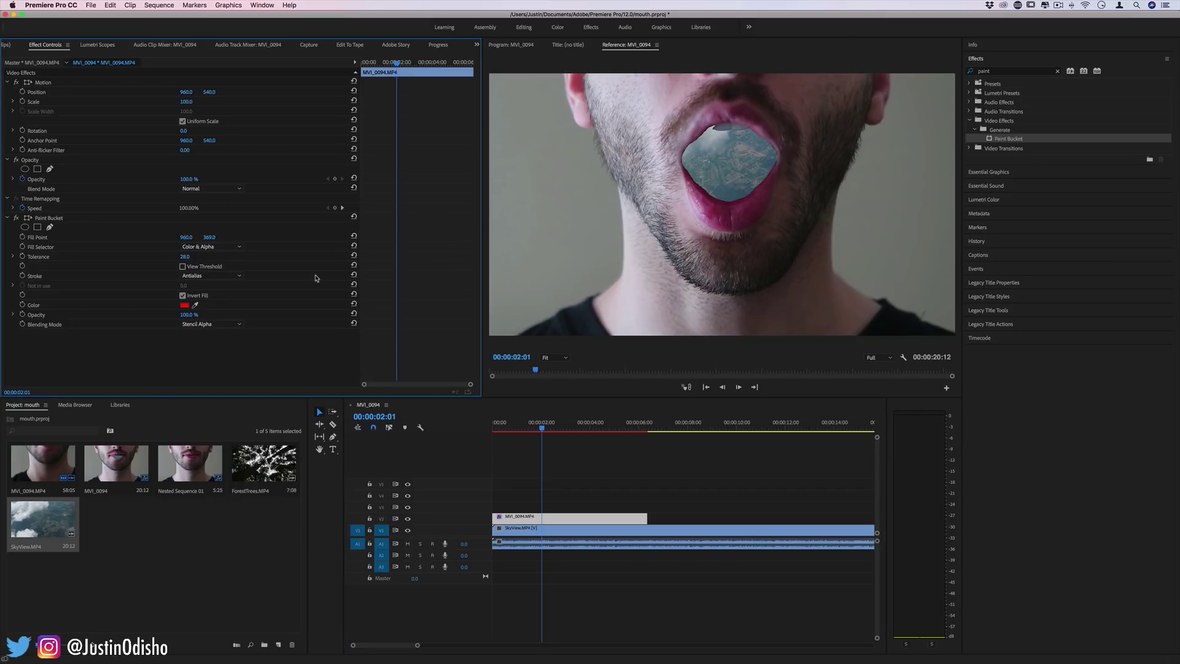
{"action": "left_click", "coordinate": [209, 276]}
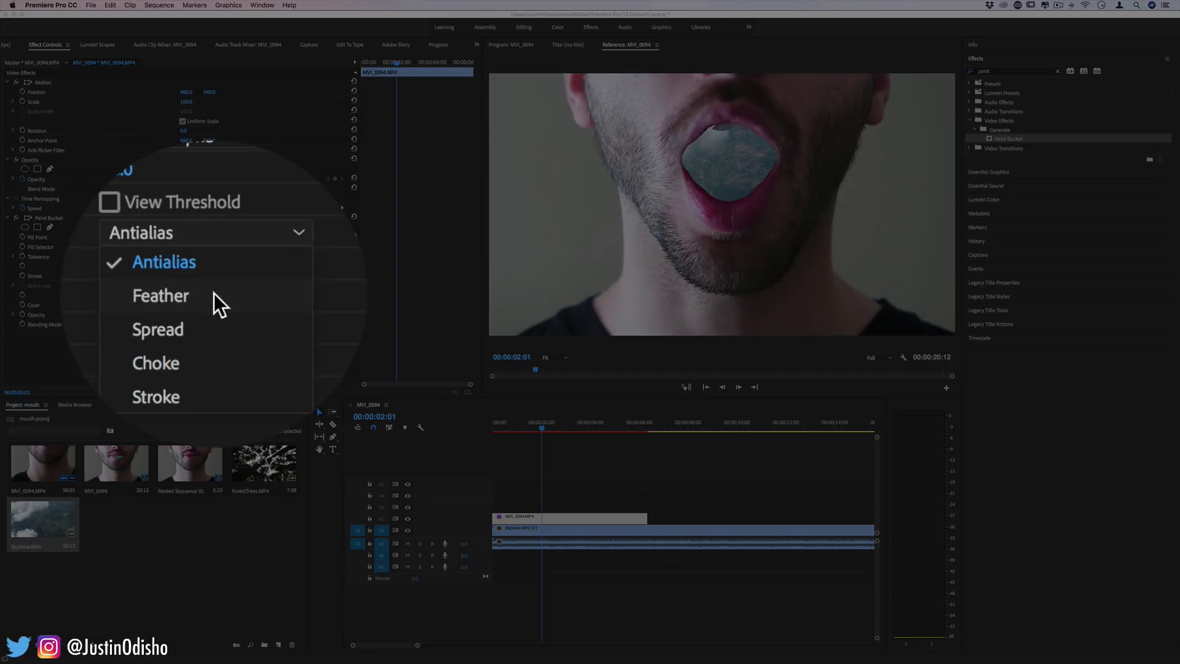
{"action": "left_click", "coordinate": [203, 295]}
{"action": "left_click_drag", "start_coordinate": [183, 285], "coordinate": [203, 285]}
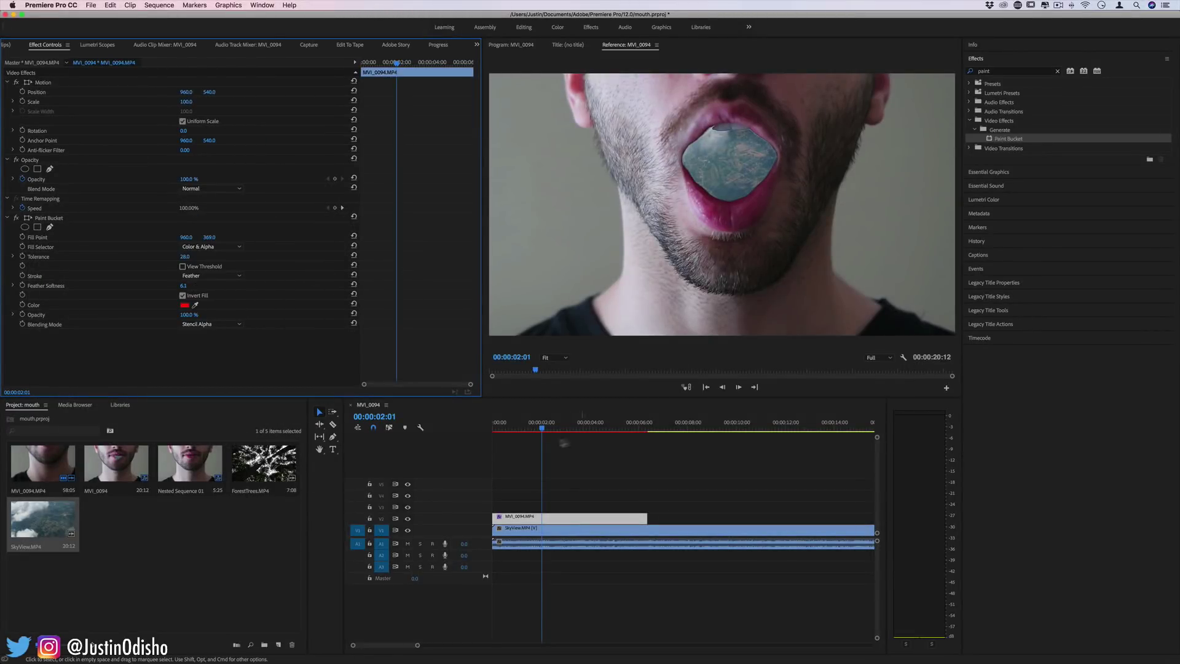
{"action": "left_click_drag", "start_coordinate": [542, 426], "coordinate": [524, 426]}
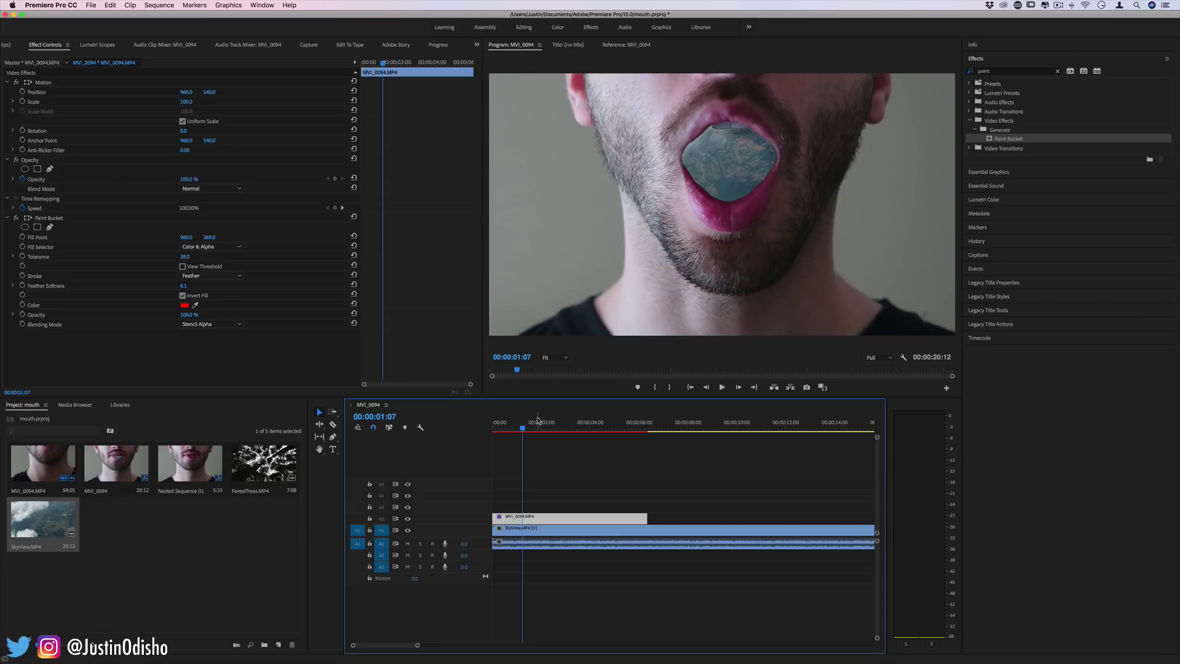
Step: Add a Tolerance keyframe a few frames into the clip
{"action": "mouse_move", "coordinate": [538, 420]}
{"action": "left_mouse_down"}
{"action": "mouse_move", "coordinate": [494, 424]}
{"action": "mouse_move", "coordinate": [639, 430]}
{"action": "mouse_move", "coordinate": [495, 430]}
{"action": "left_mouse_up"}
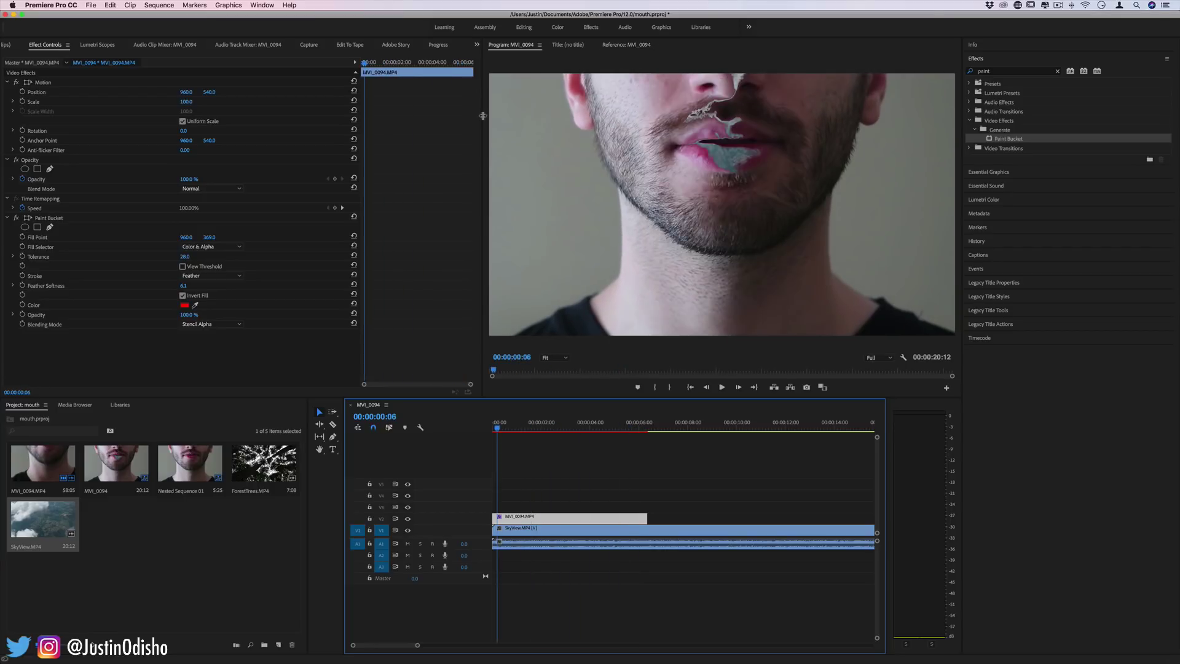
{"action": "key", "text": "Right"}
{"action": "key", "text": "Right"}
{"action": "key", "text": "Right"}
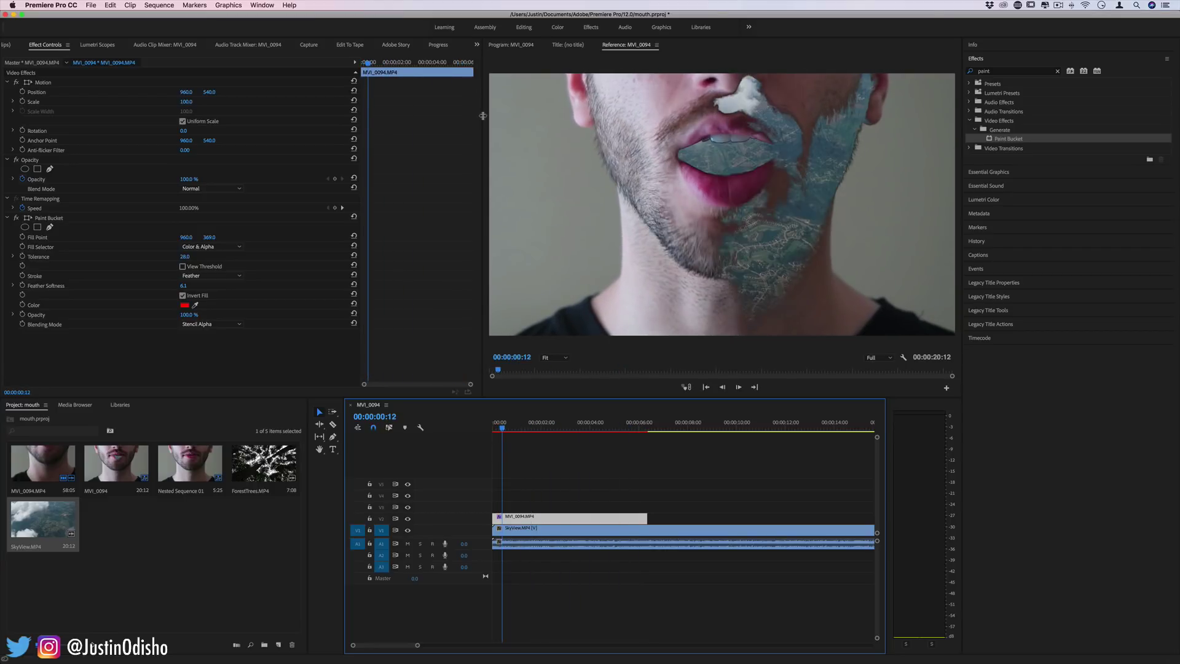
{"action": "key", "text": "Right"}
{"action": "key", "text": "Right"}
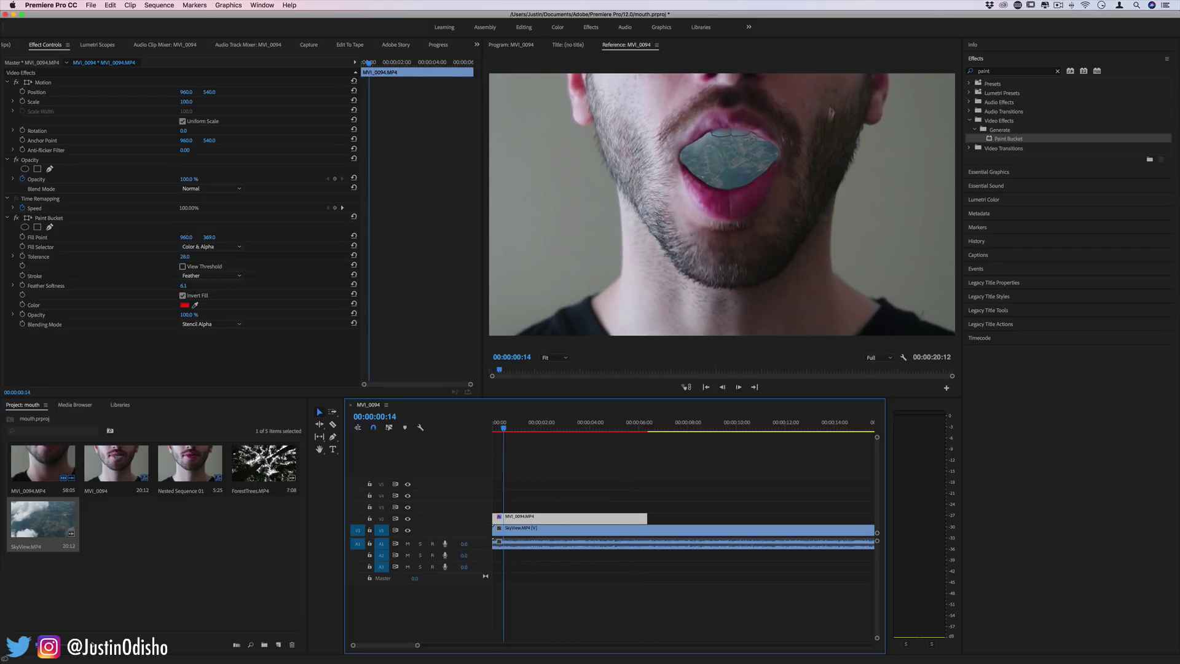
{"action": "key", "text": "shift+4"}
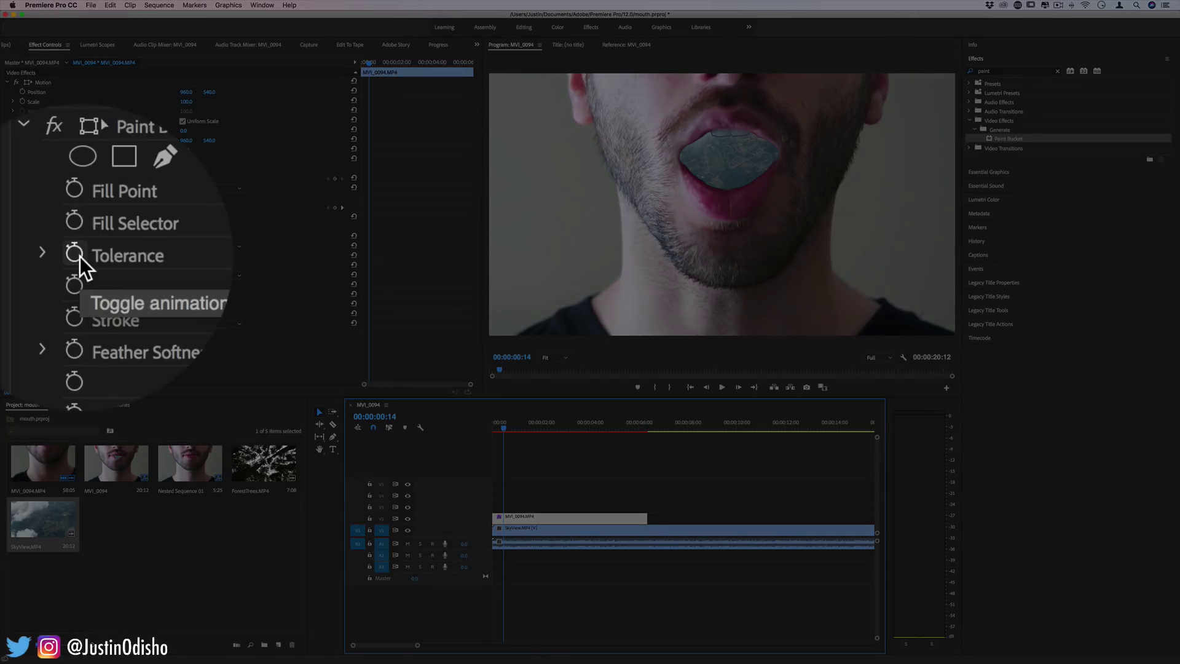
{"action": "left_click", "coordinate": [23, 257]}
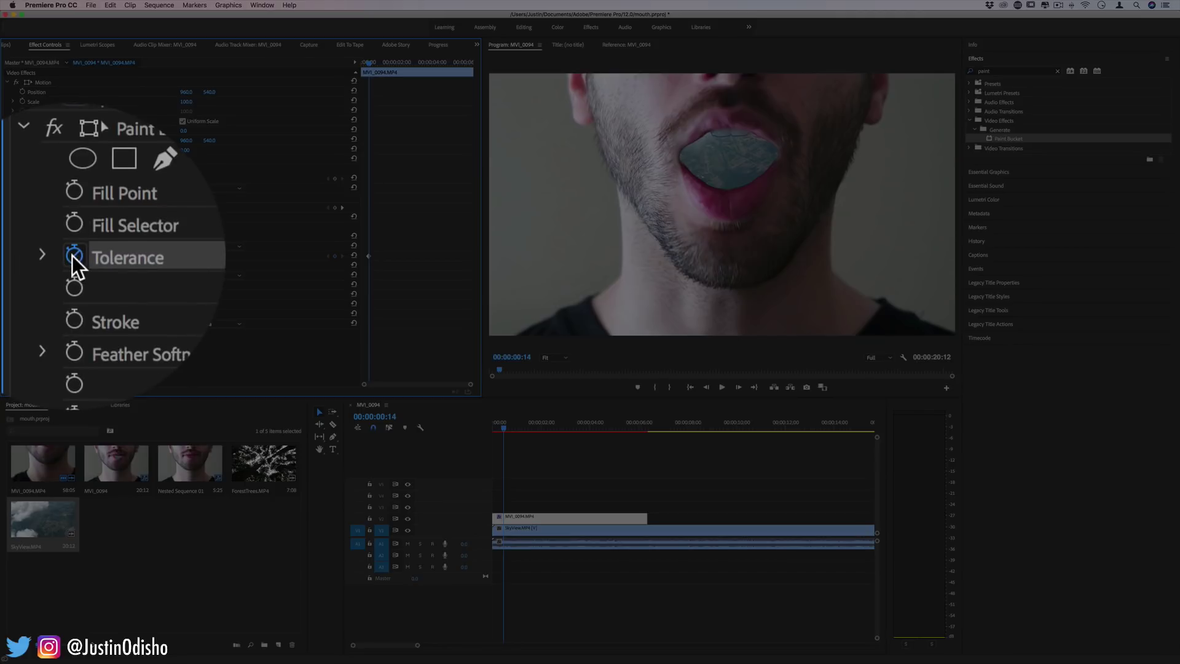
{"action": "key", "text": "shift+4"}
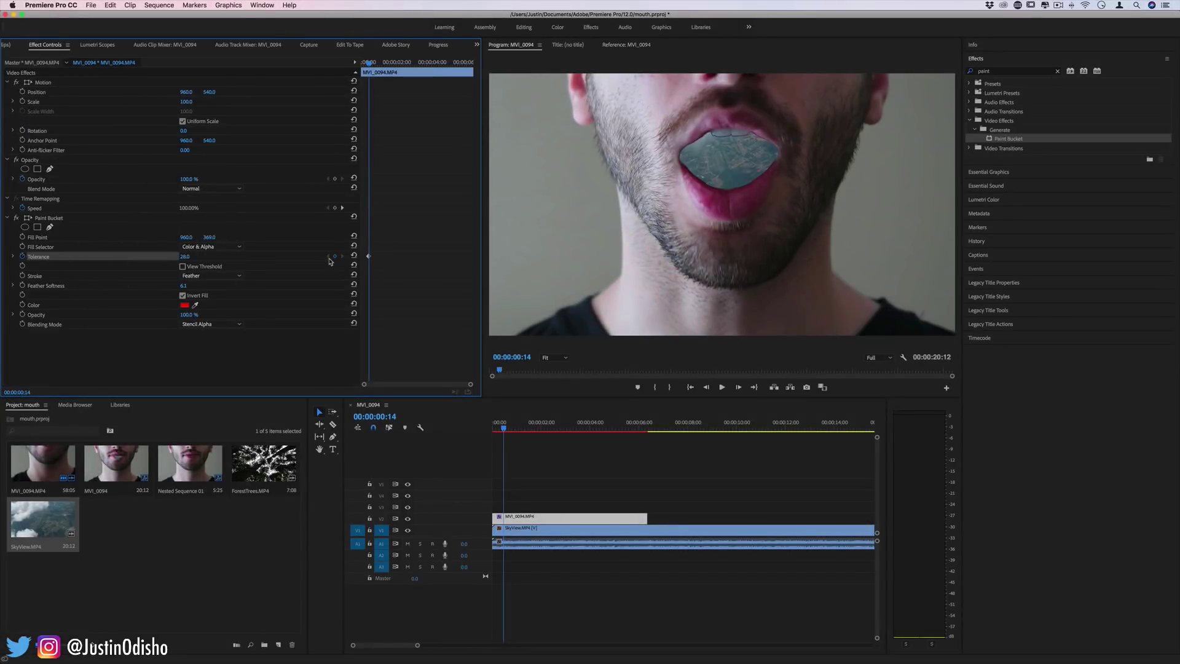
Step: One frame earlier, nudge the Fill Point and set Tolerance to 0
{"action": "key", "text": "Left"}
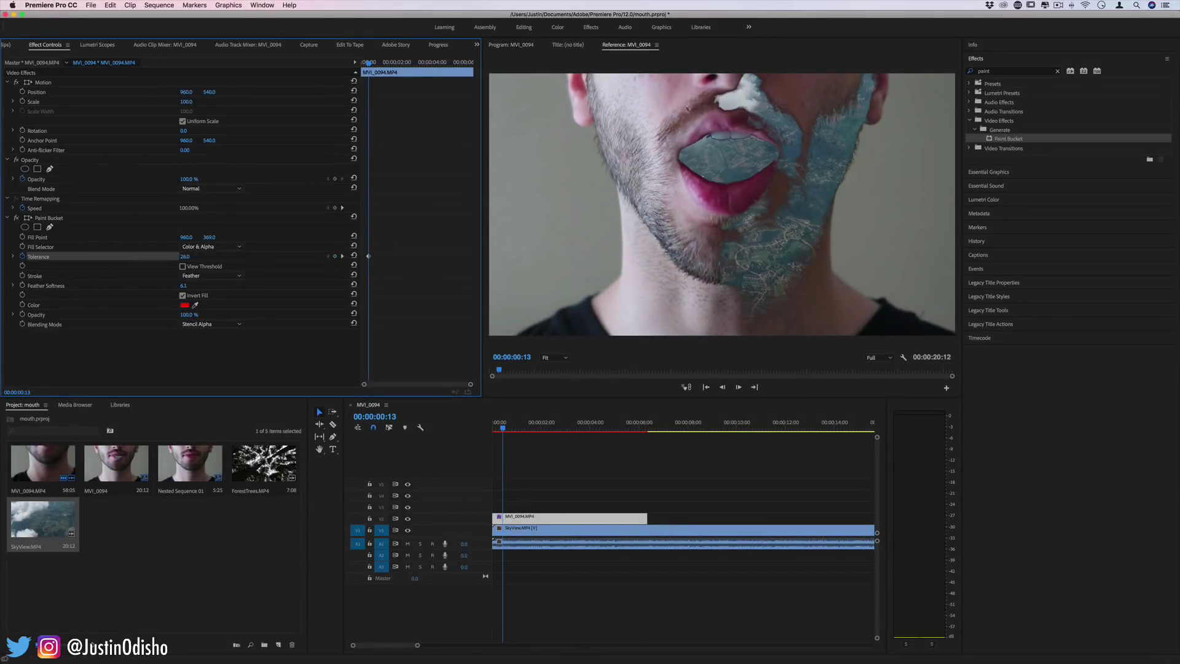
{"action": "key", "text": "shift+4"}
{"action": "left_click_drag", "start_coordinate": [200, 241], "coordinate": [185, 240]}
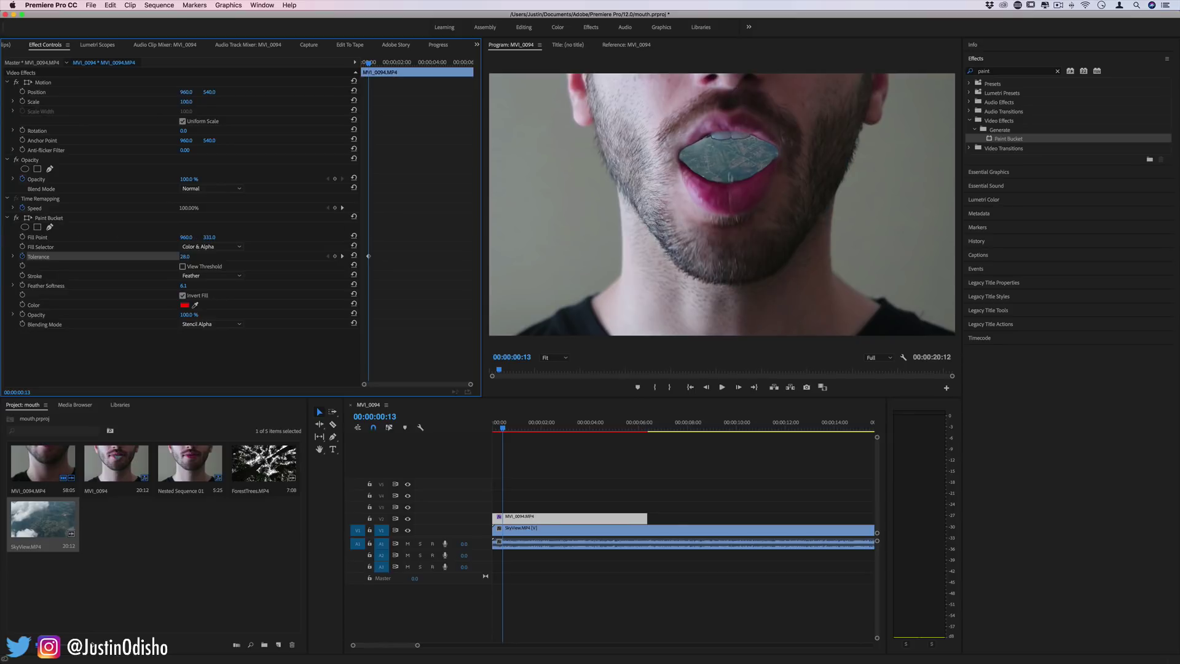
{"action": "left_click_drag", "start_coordinate": [192, 256], "coordinate": [187, 256]}
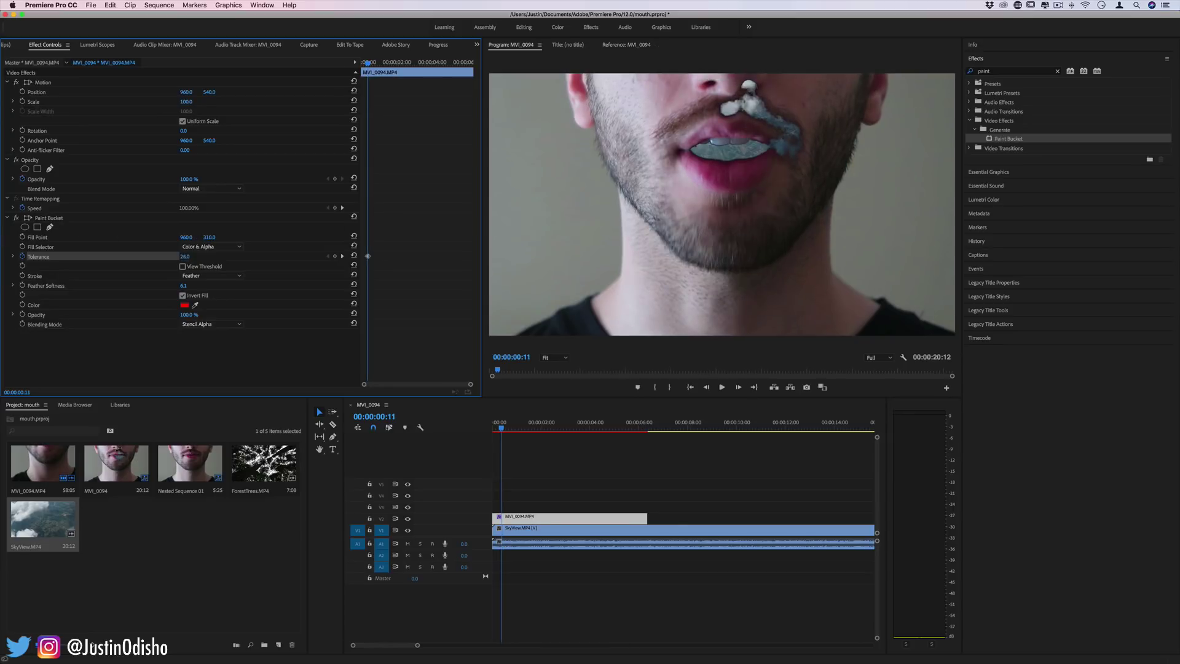
{"action": "key", "text": "Right"}
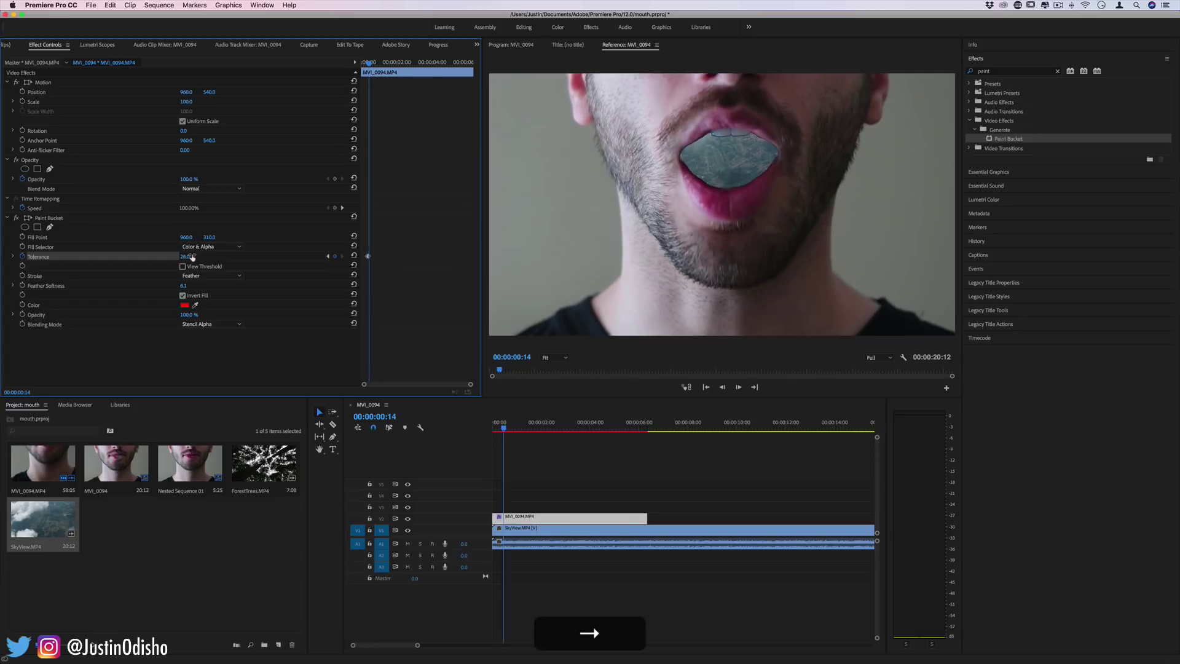
{"action": "key", "text": "Left"}
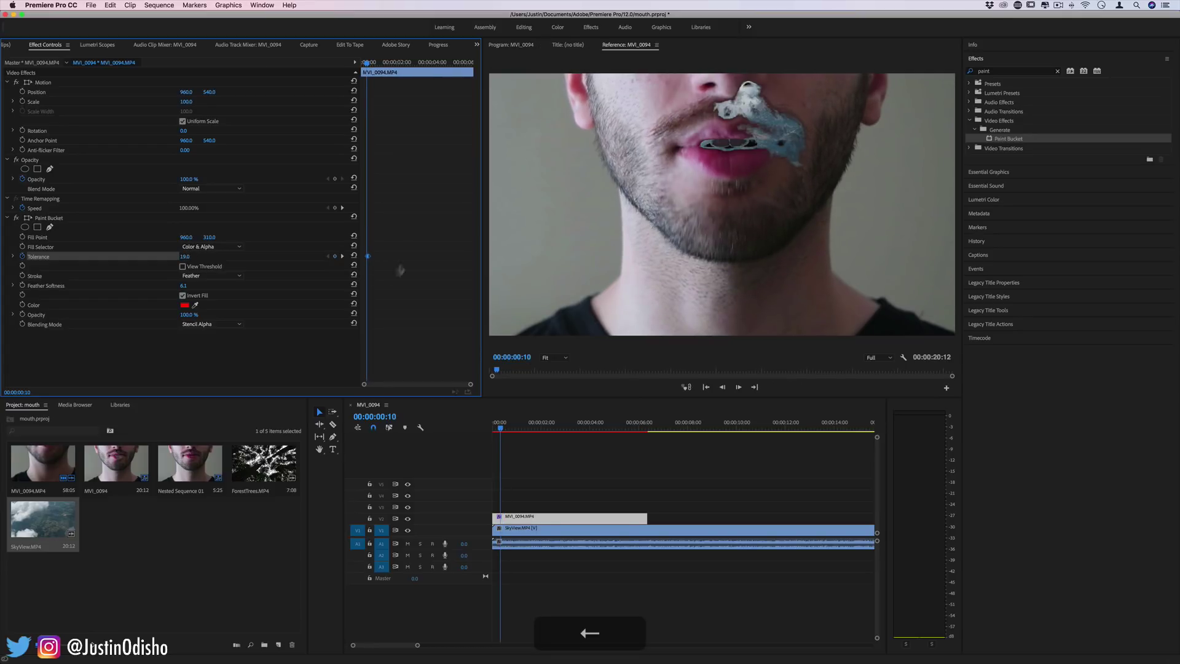
{"action": "left_click_drag", "start_coordinate": [185, 257], "coordinate": [179, 256]}
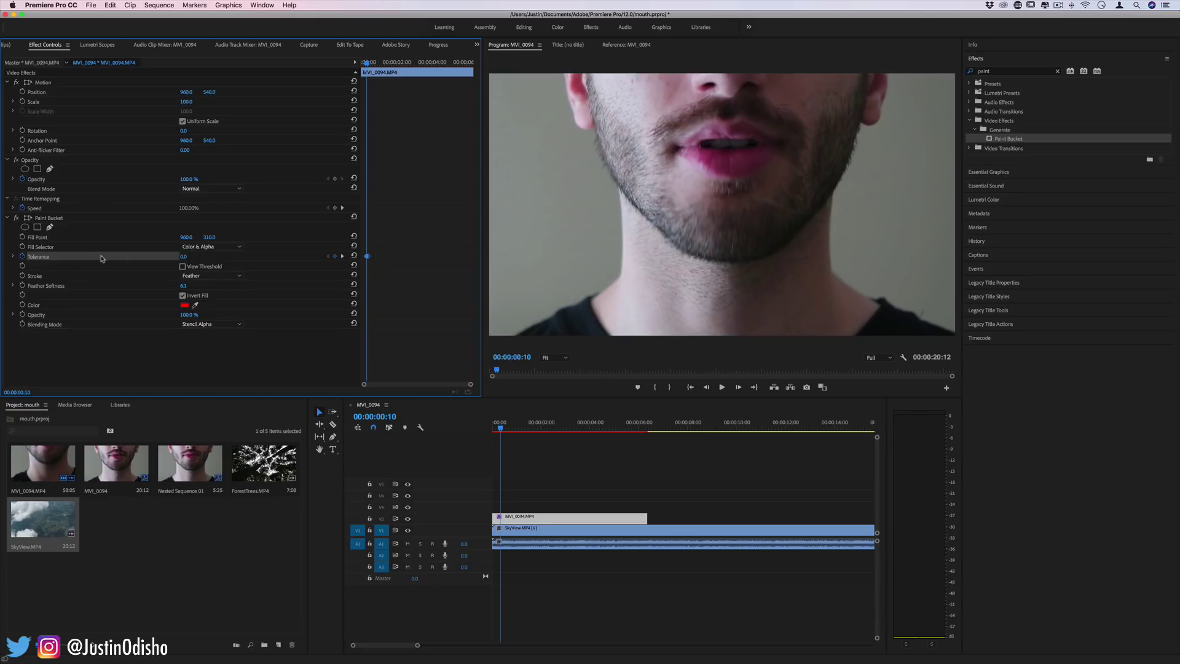
Step: Play back from the start to preview the sky growing into the mouth
{"action": "key", "text": "Right"}
{"action": "key", "text": "Right"}
{"action": "key", "text": "Right"}
{"action": "key", "text": "Right"}
{"action": "key", "text": "Right"}
{"action": "key", "text": "Right"}
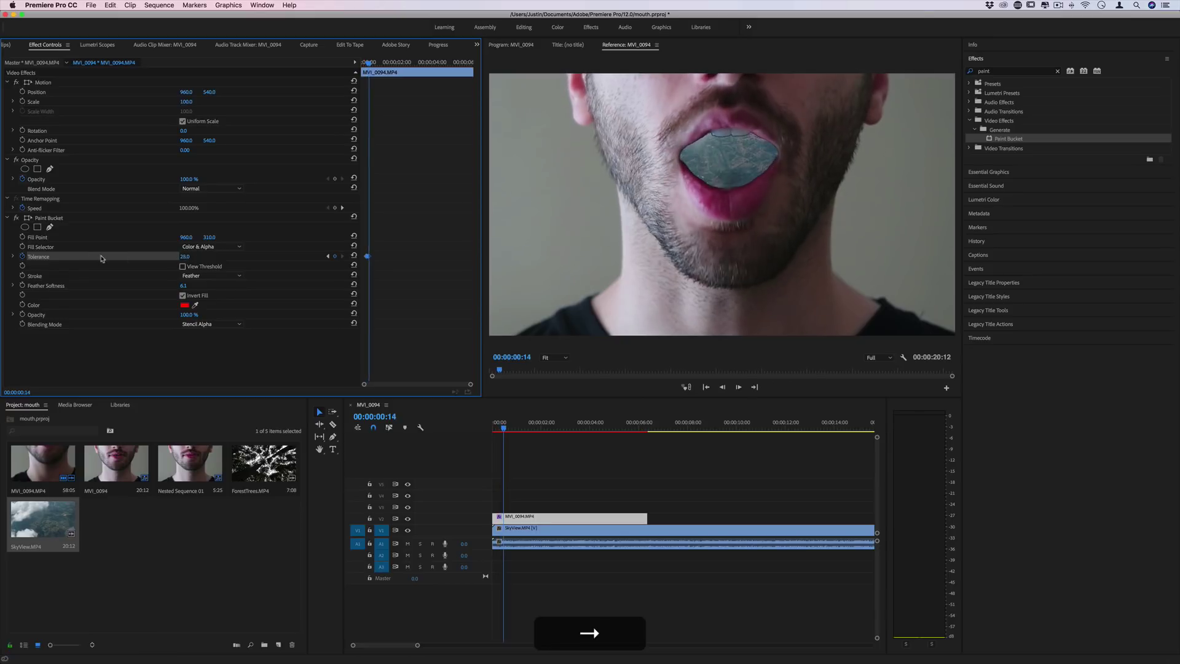
{"action": "key", "text": "Right"}
{"action": "key", "text": "Right"}
{"action": "key", "text": "Right"}
{"action": "key", "text": "Right"}
{"action": "key", "text": "Right"}
{"action": "key", "text": "Right"}
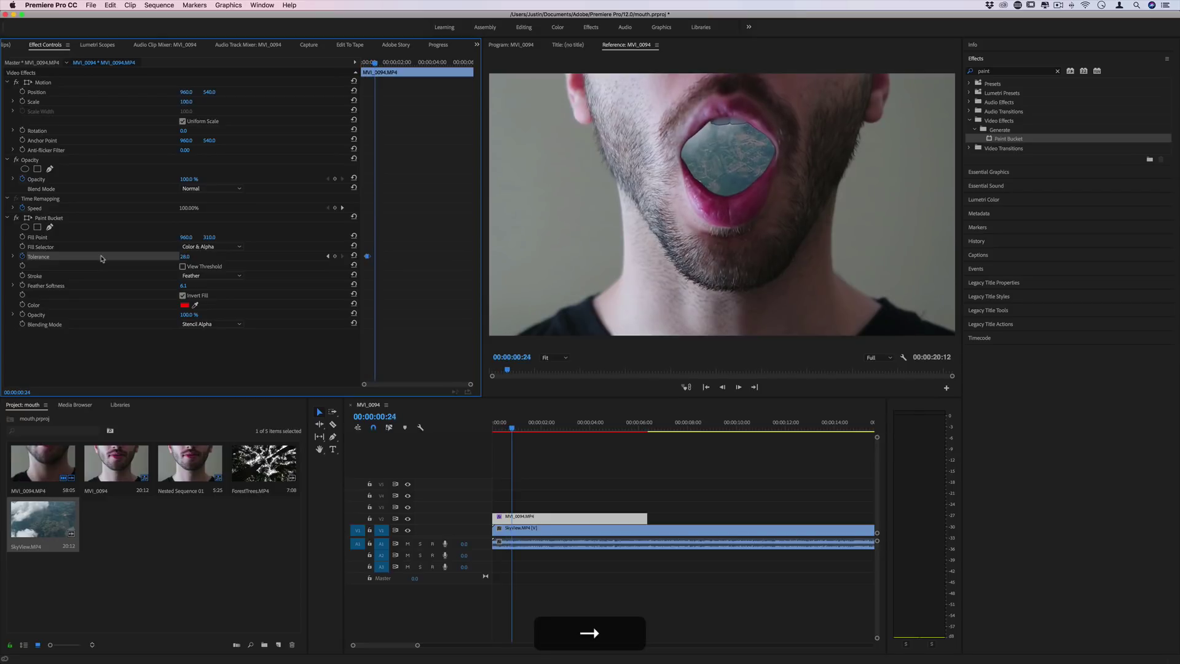
{"action": "left_click_drag", "start_coordinate": [396, 62], "coordinate": [433, 63]}
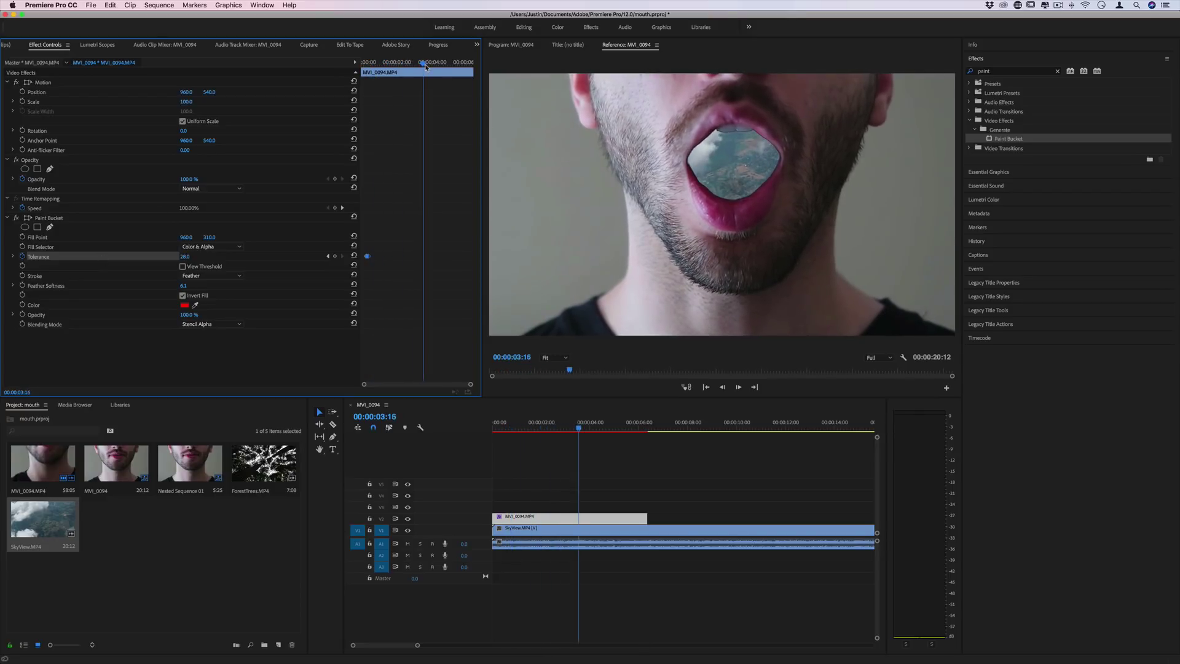
{"action": "left_click", "coordinate": [407, 543]}
{"action": "key", "text": "Home"}
{"action": "key", "text": "space"}
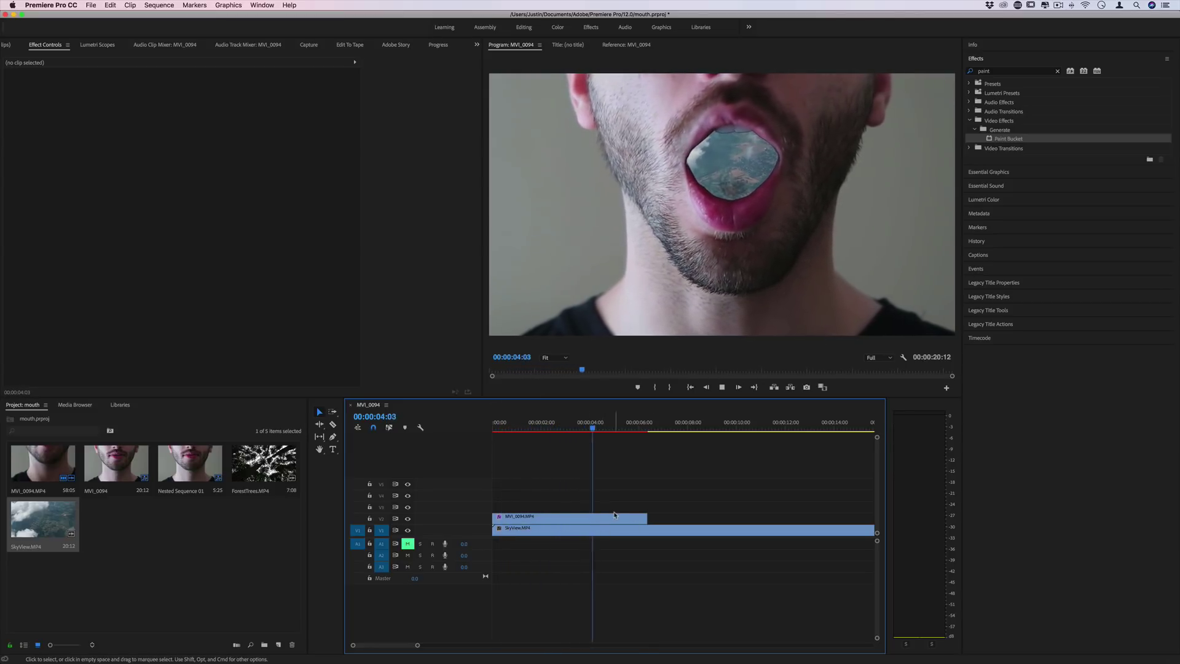
Step: Apply the Transform effect to the face clip on V2
{"action": "key", "text": "space"}
{"action": "left_click", "coordinate": [545, 424]}
{"action": "left_click", "coordinate": [553, 518]}
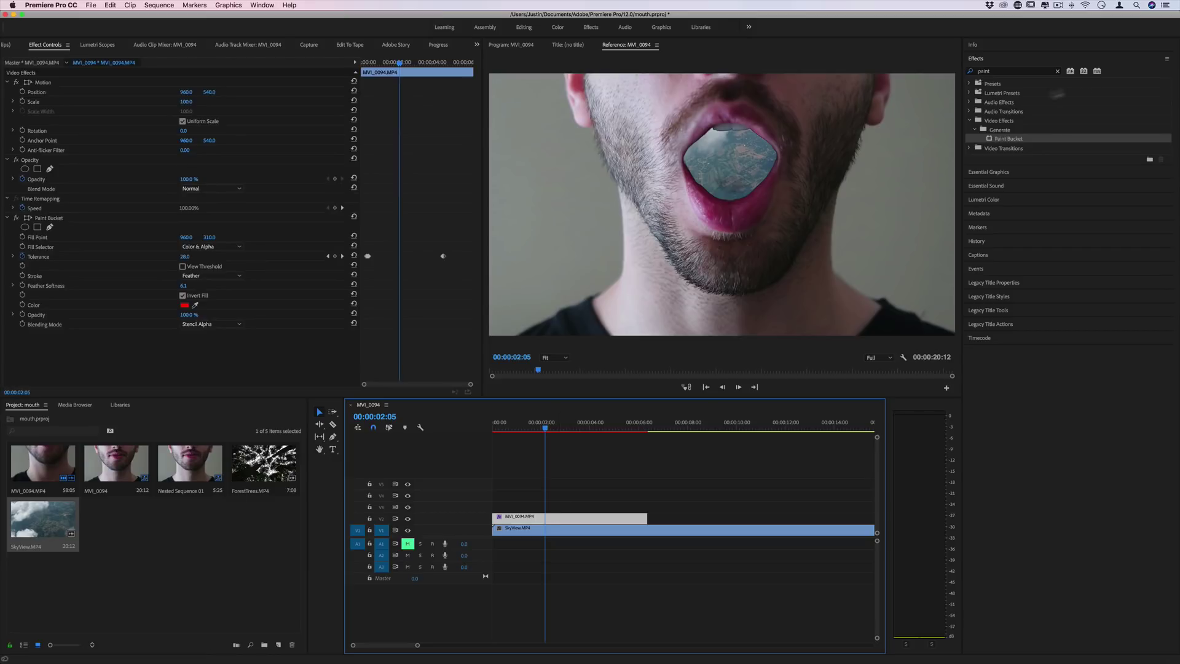
{"action": "double_click", "coordinate": [984, 71]}
{"action": "type", "text": "t"}
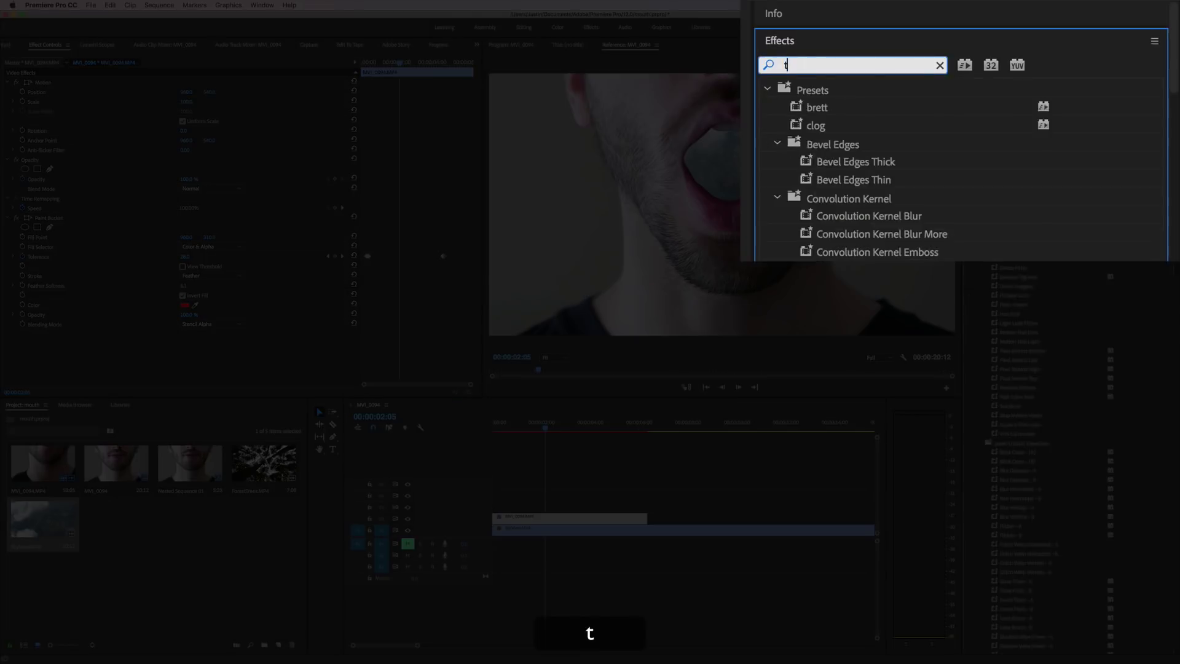
{"action": "type", "text": "ransform"}
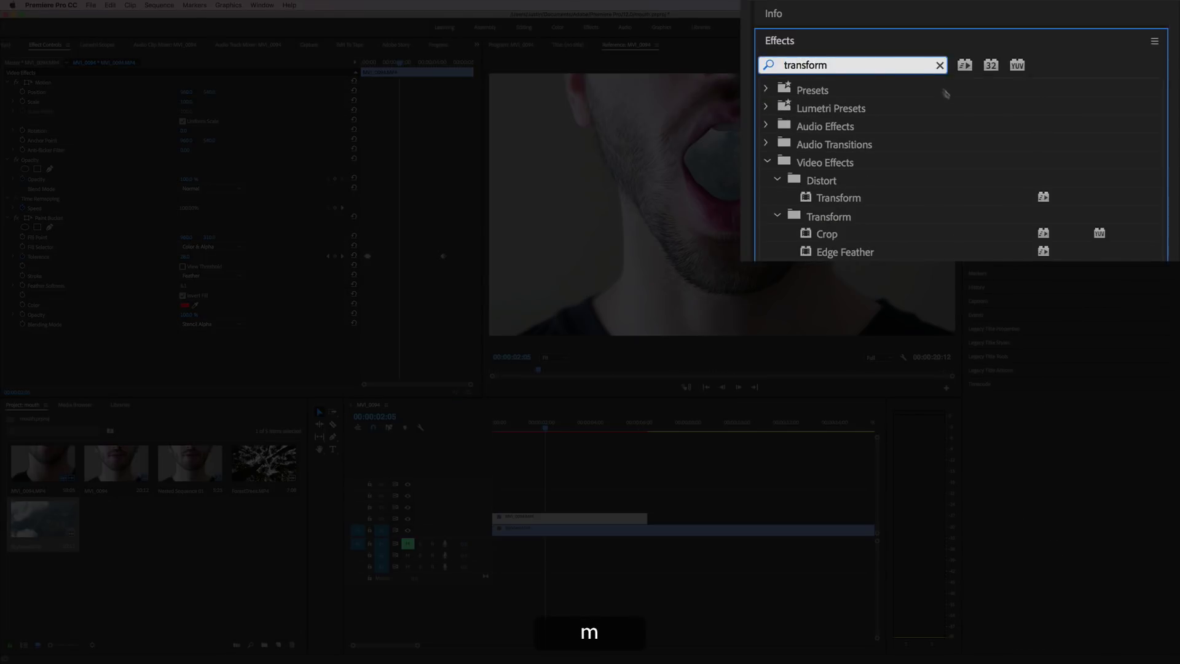
{"action": "left_click_drag", "start_coordinate": [853, 203], "coordinate": [542, 519]}
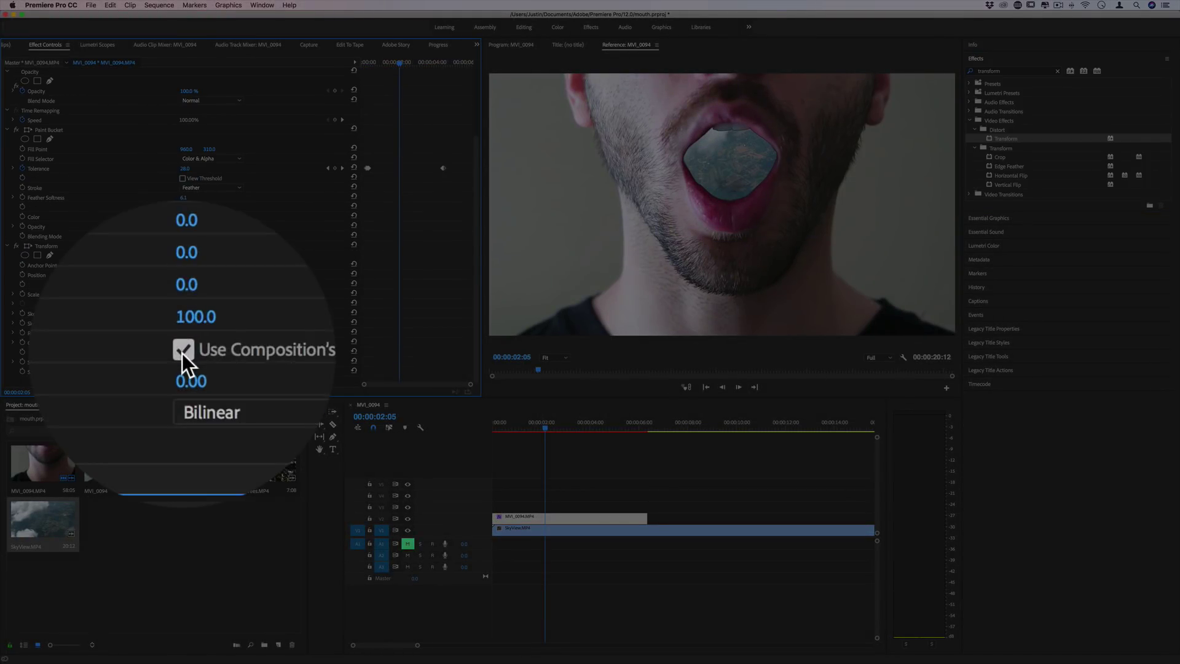
Step: Turn off Use Composition's Shutter Angle and set Shutter Angle to 180
{"action": "left_click", "coordinate": [182, 353]}
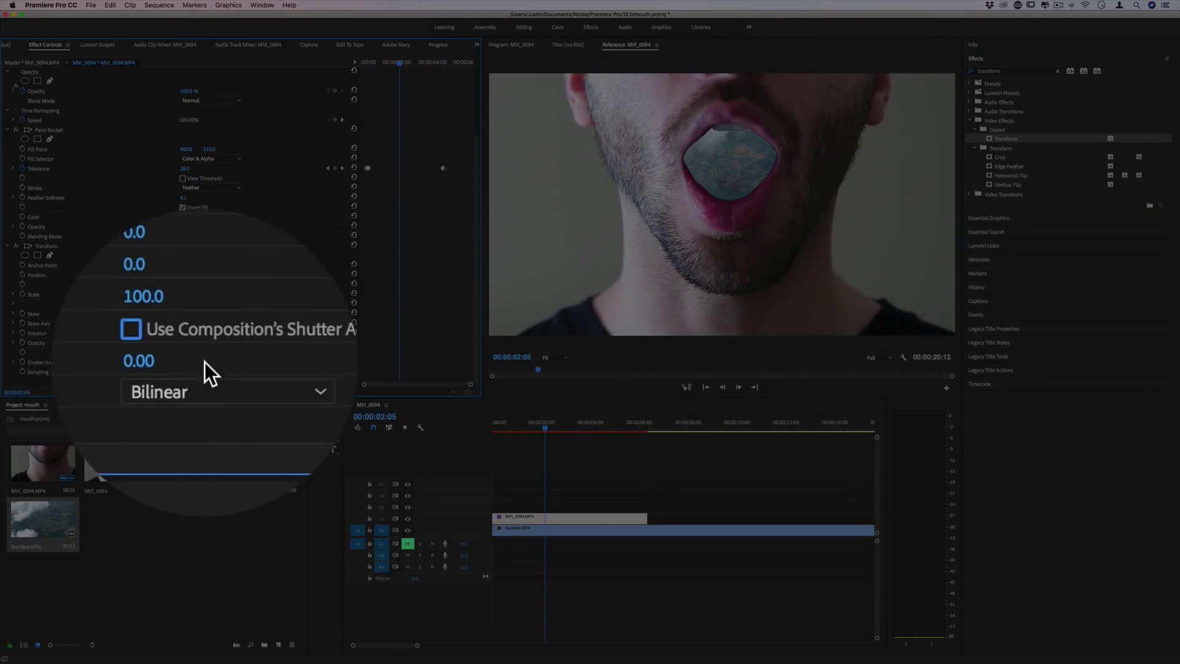
{"action": "key", "text": "8"}
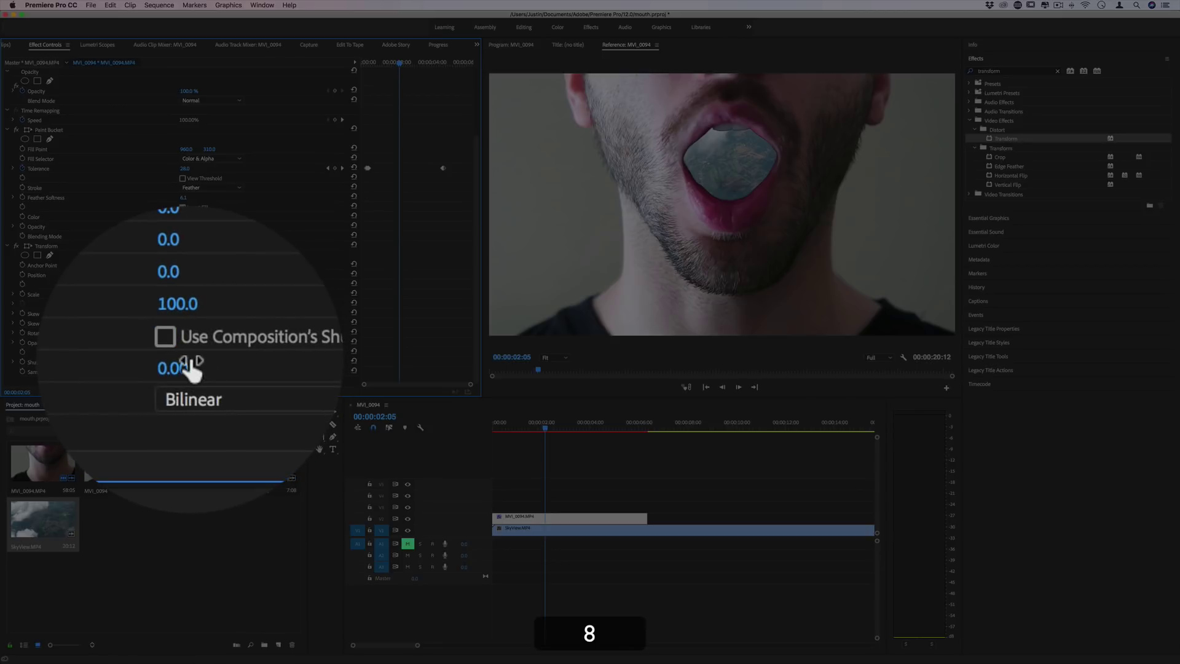
{"action": "left_click", "coordinate": [187, 362]}
{"action": "type", "text": "180"}
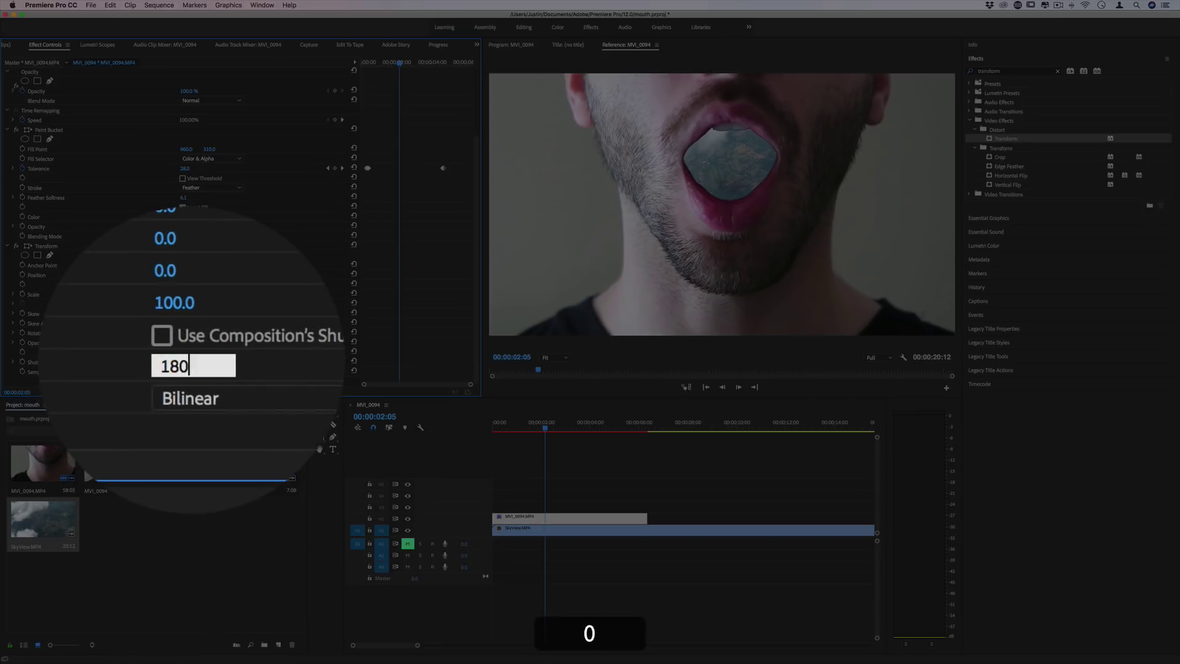
{"action": "key", "text": "Return"}
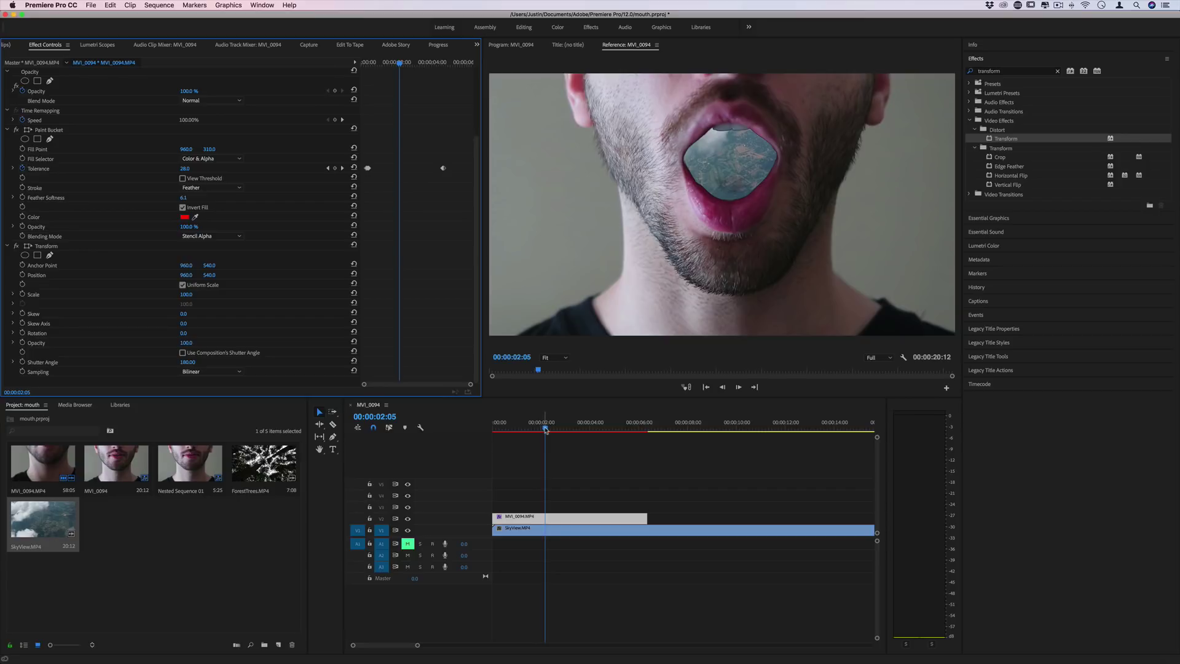
Step: Keyframe Transform Scale up to about 754 and Position to 730, 1979 by around 2:07
{"action": "left_click_drag", "start_coordinate": [546, 429], "coordinate": [499, 429]}
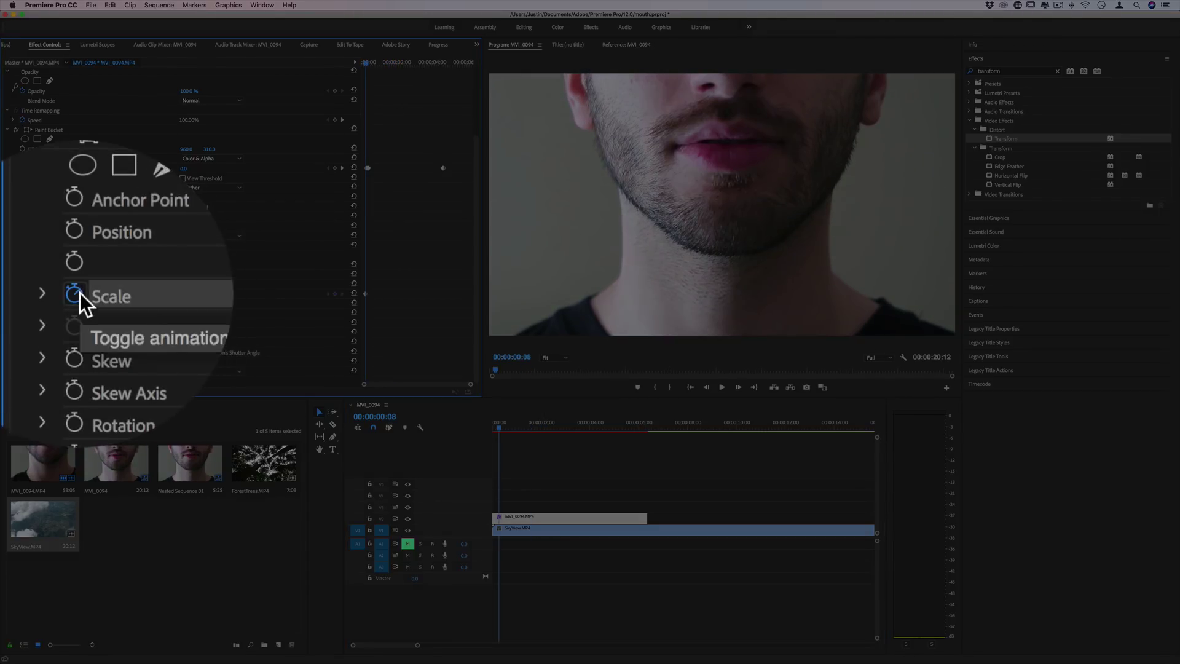
{"action": "left_click", "coordinate": [22, 293]}
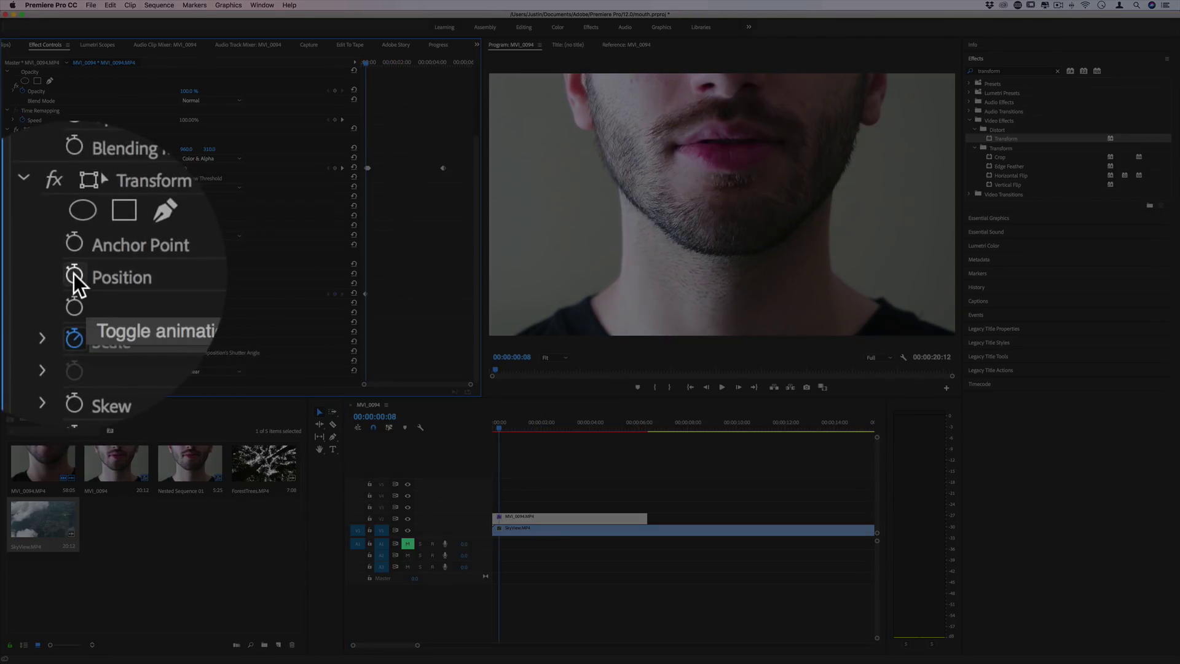
{"action": "left_click_drag", "start_coordinate": [372, 67], "coordinate": [387, 64]}
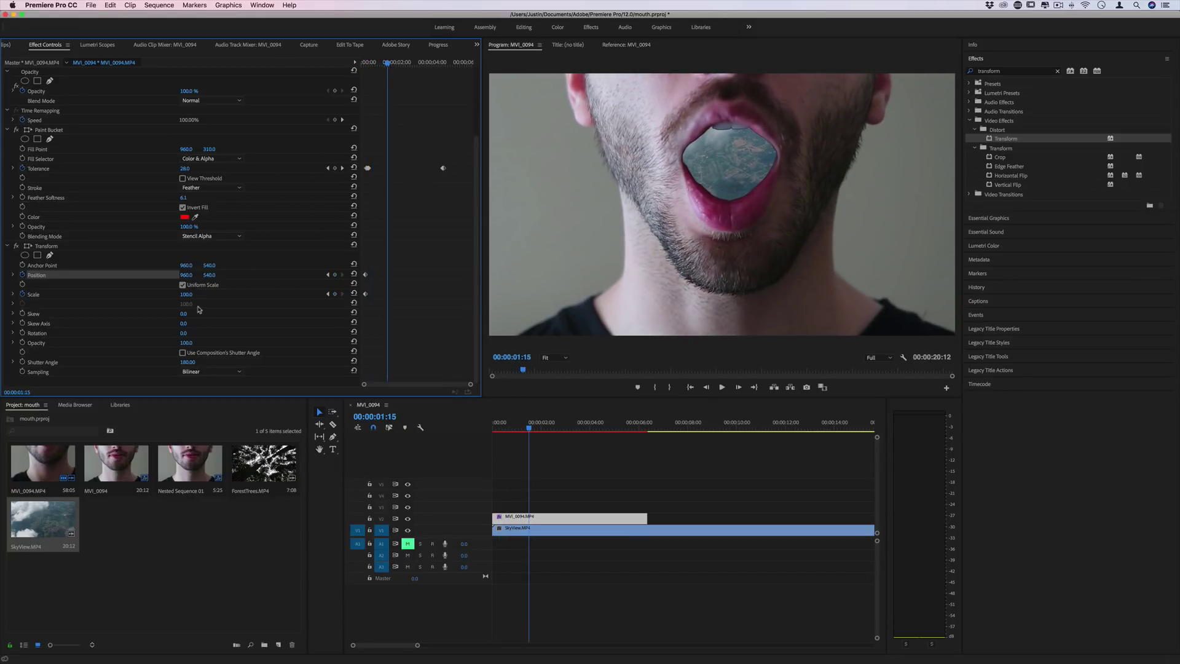
{"action": "left_click_drag", "start_coordinate": [185, 296], "coordinate": [345, 275]}
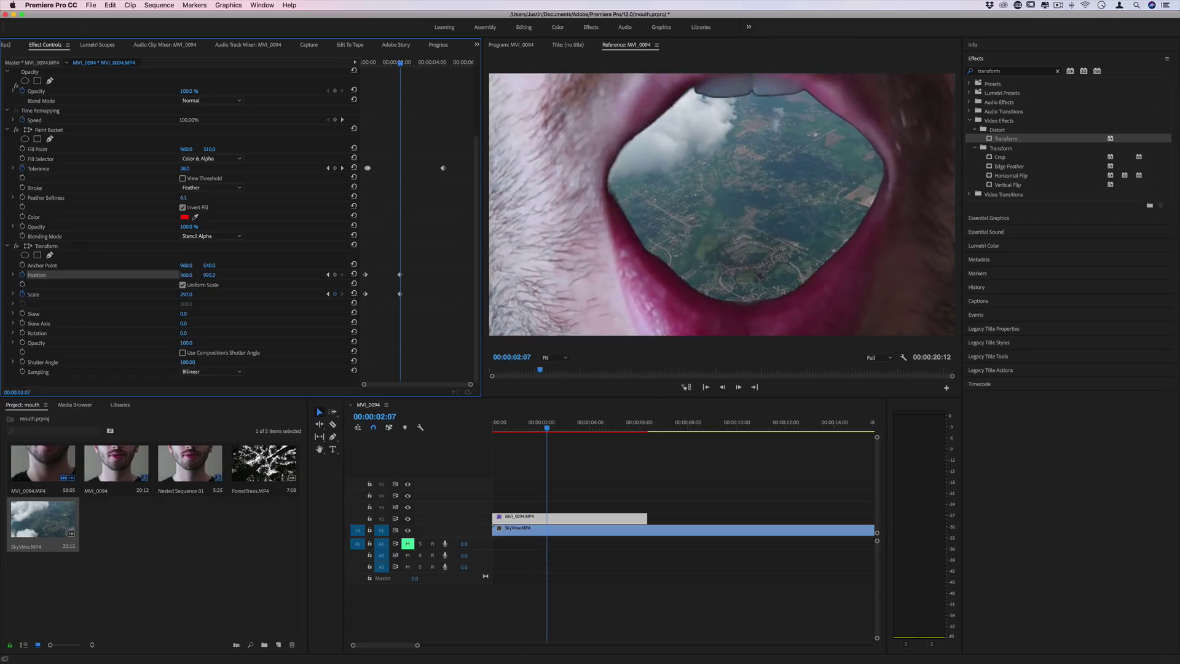
{"action": "left_click_drag", "start_coordinate": [632, 200], "coordinate": [592, 203]}
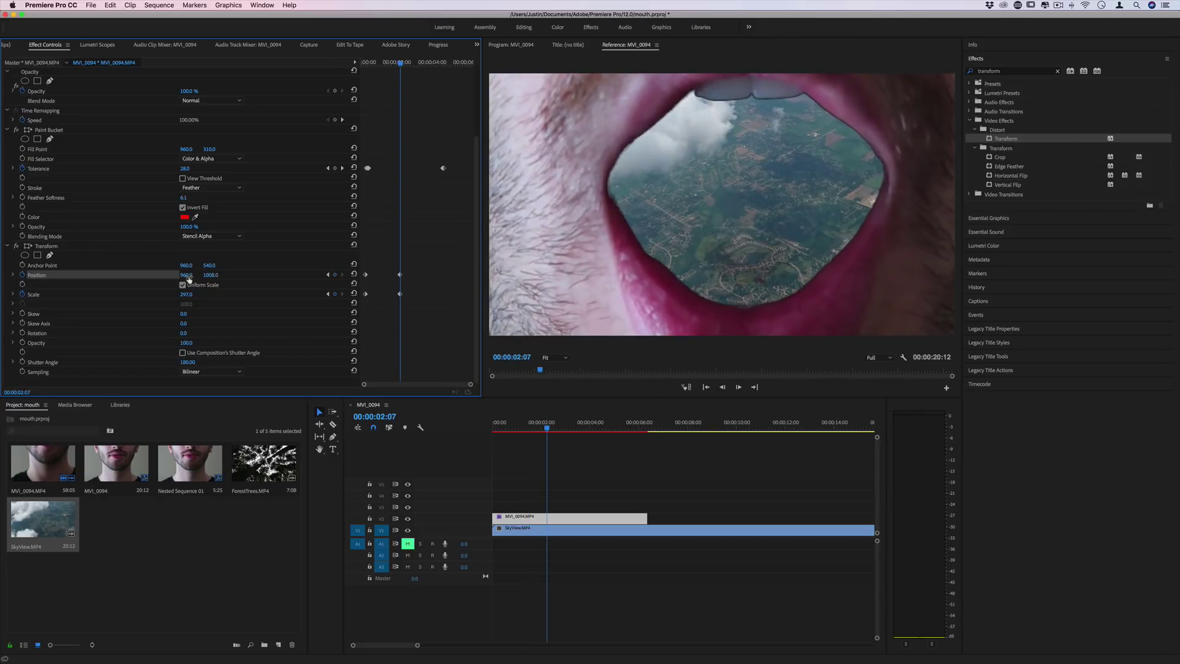
{"action": "left_click_drag", "start_coordinate": [186, 294], "coordinate": [259, 275]}
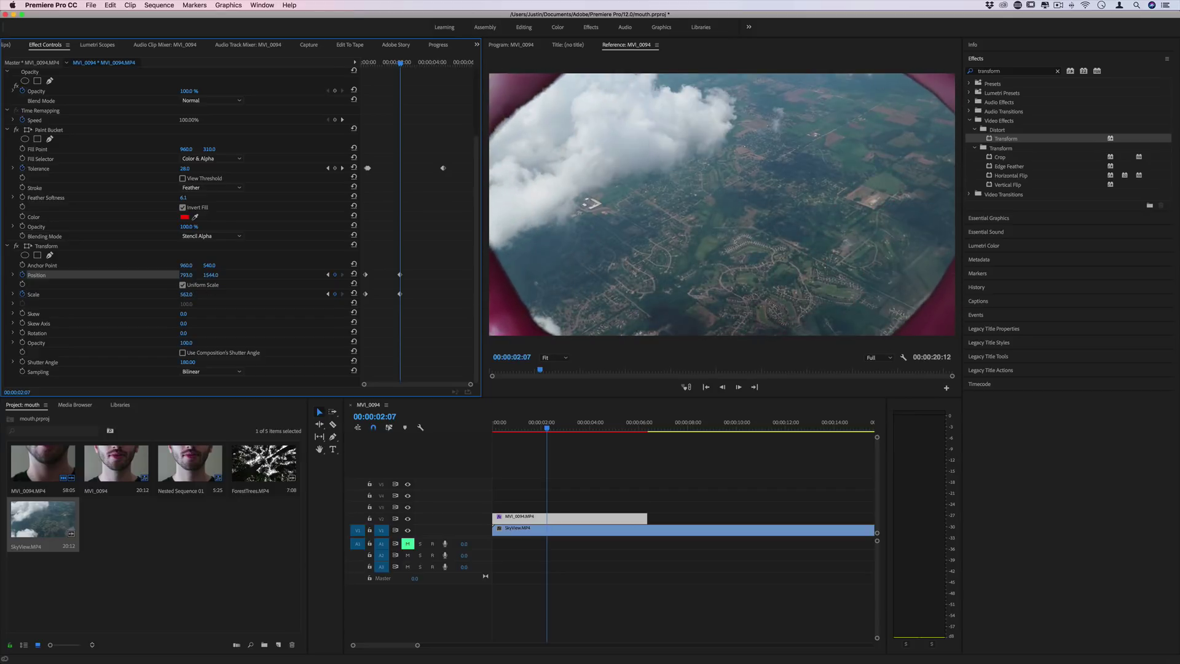
{"action": "left_click_drag", "start_coordinate": [191, 295], "coordinate": [206, 295]}
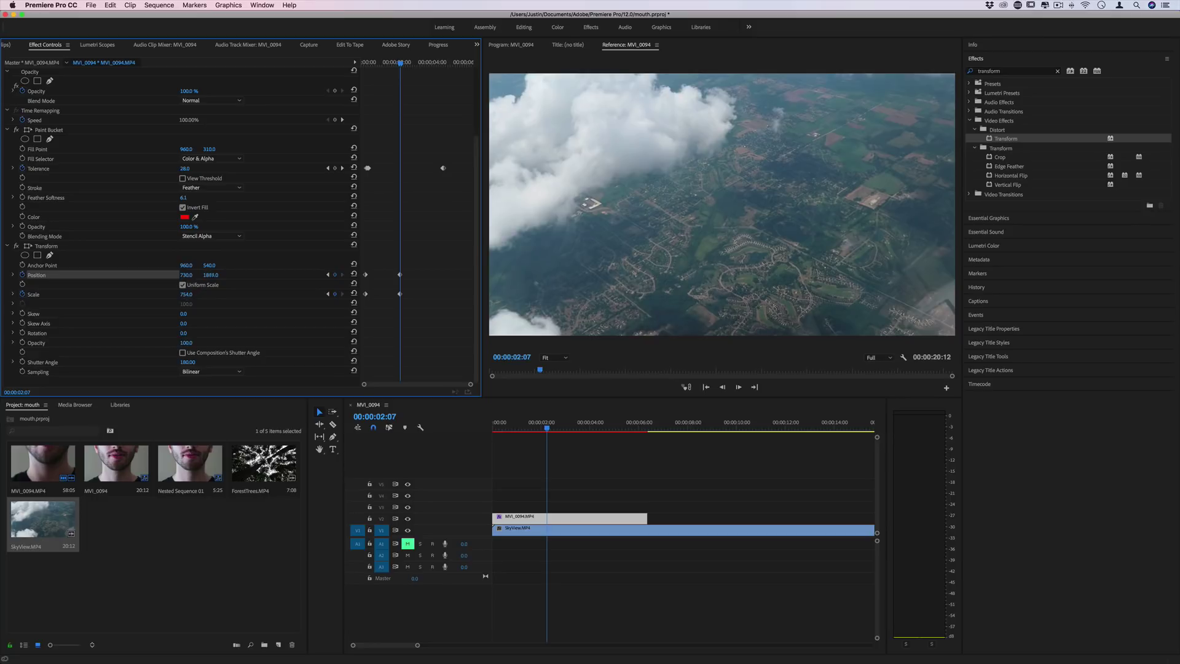
Step: Shift the final zoom keyframes slightly earlier and play back the zoom
{"action": "key", "text": "space"}
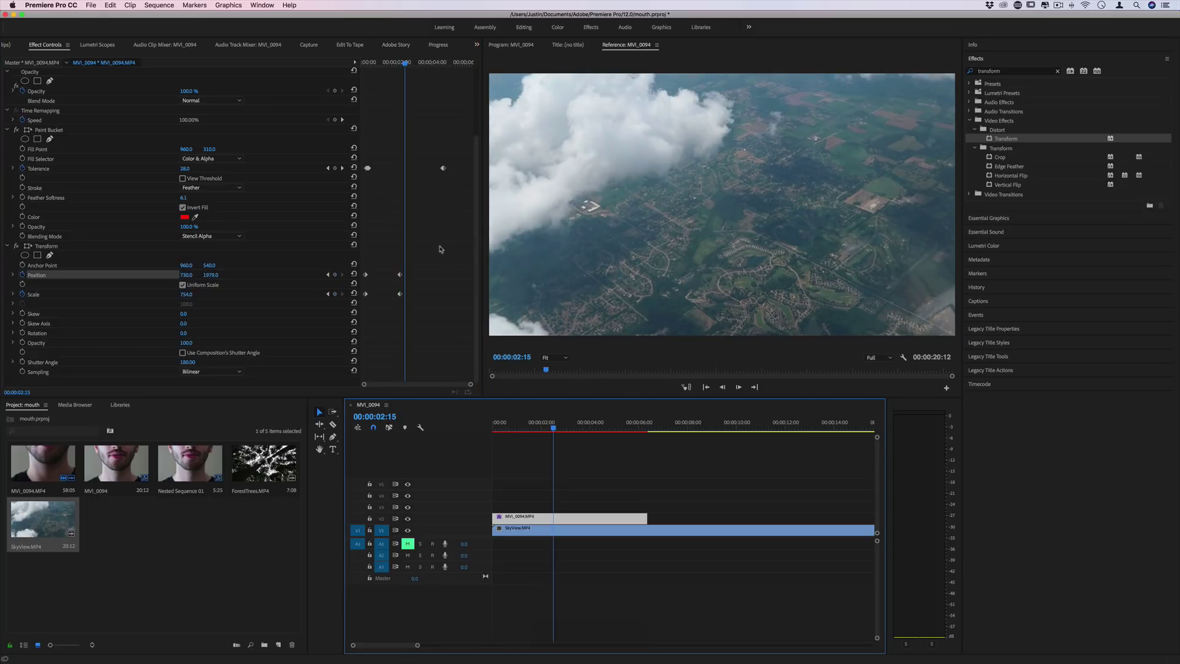
{"action": "right_click", "coordinate": [399, 274]}
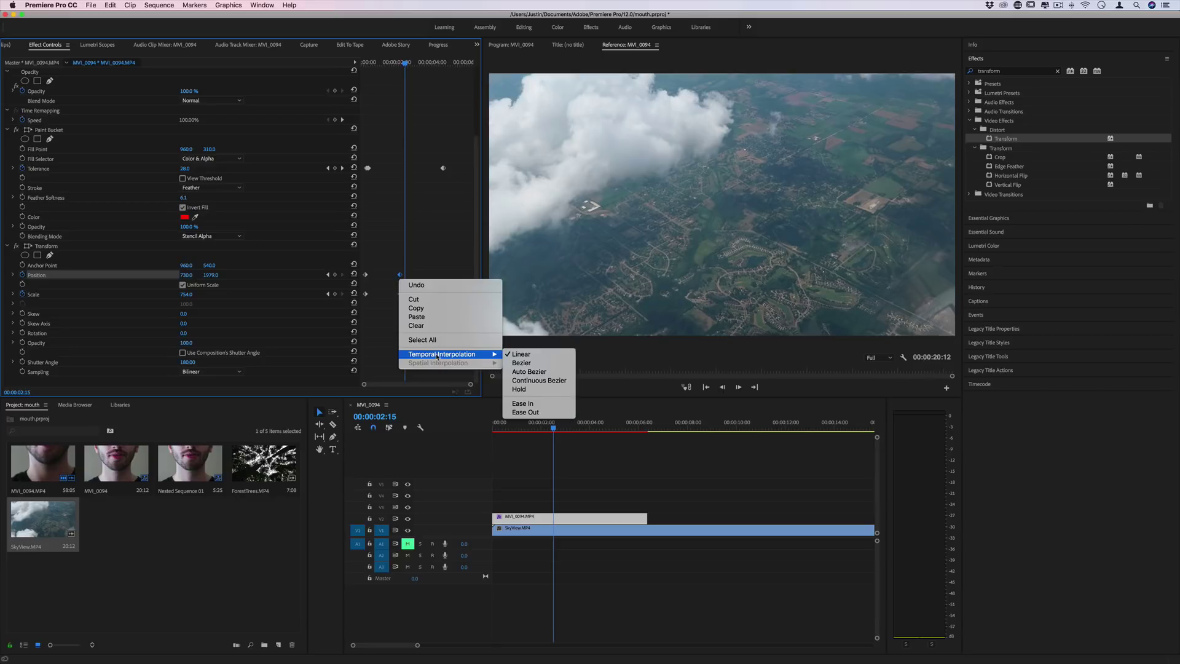
{"action": "left_click", "coordinate": [432, 266]}
{"action": "mouse_move", "coordinate": [432, 266]}
{"action": "left_mouse_down"}
{"action": "mouse_move", "coordinate": [384, 301]}
{"action": "mouse_move", "coordinate": [394, 275]}
{"action": "left_mouse_up"}
{"action": "left_click_drag", "start_coordinate": [393, 64], "coordinate": [361, 64]}
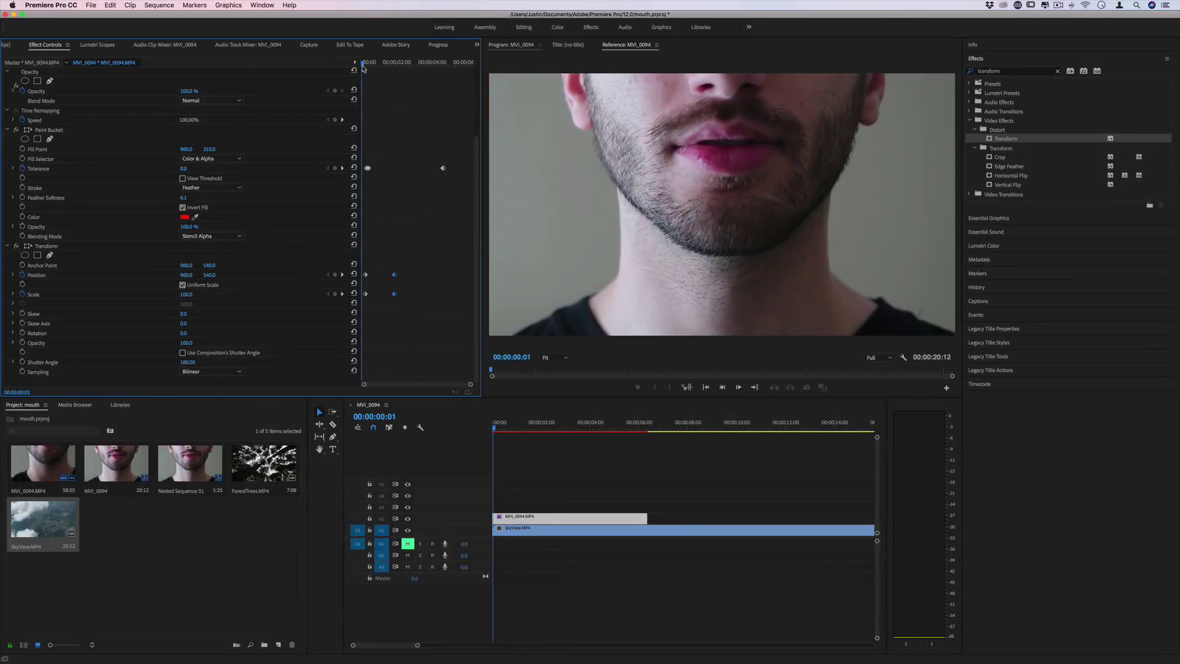
{"action": "key", "text": "space"}
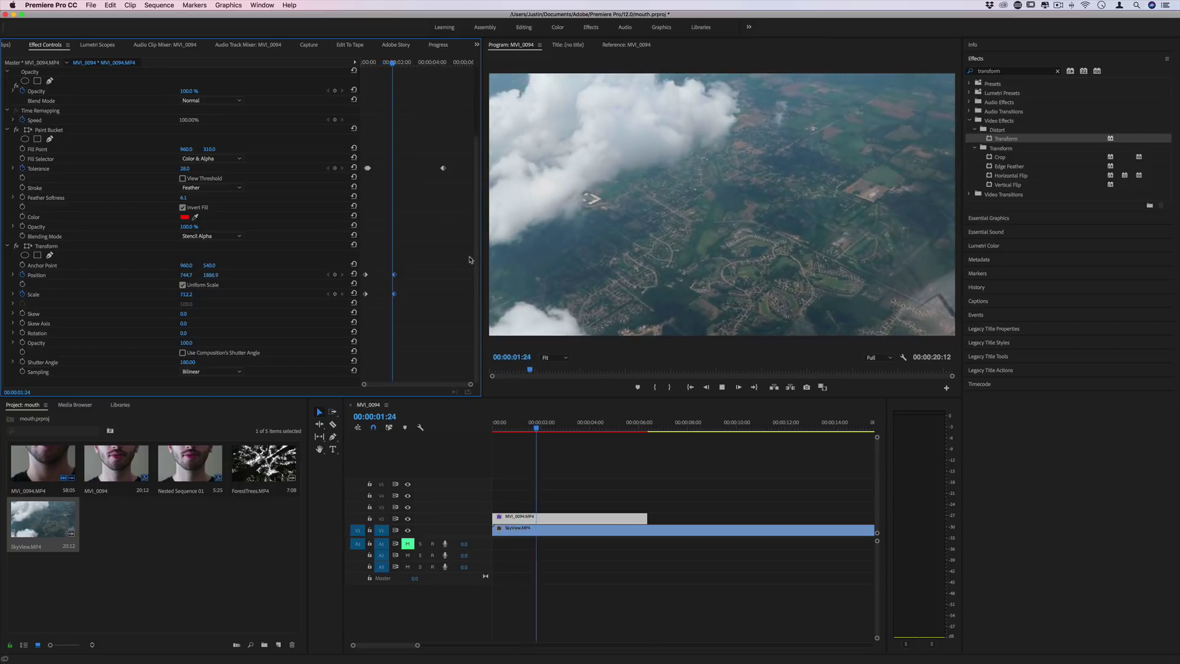
{"action": "key", "text": "space"}
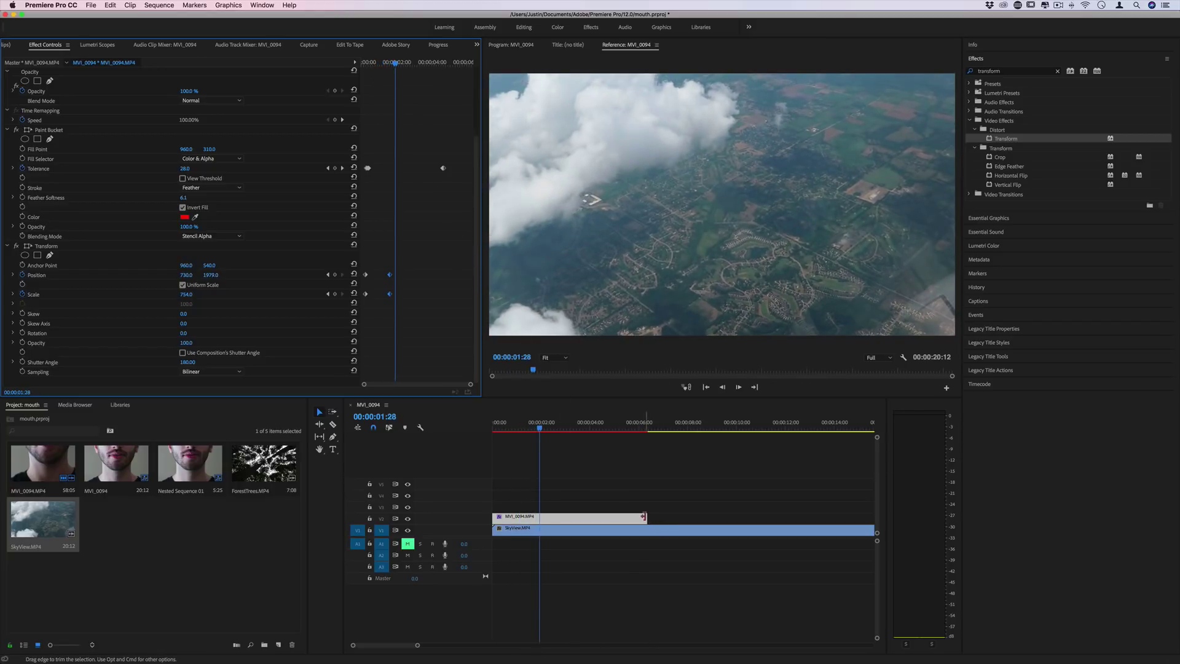
Step: Trim the face clip's out point to about two seconds, where the sky fills the frame
{"action": "left_click_drag", "start_coordinate": [644, 517], "coordinate": [539, 518]}
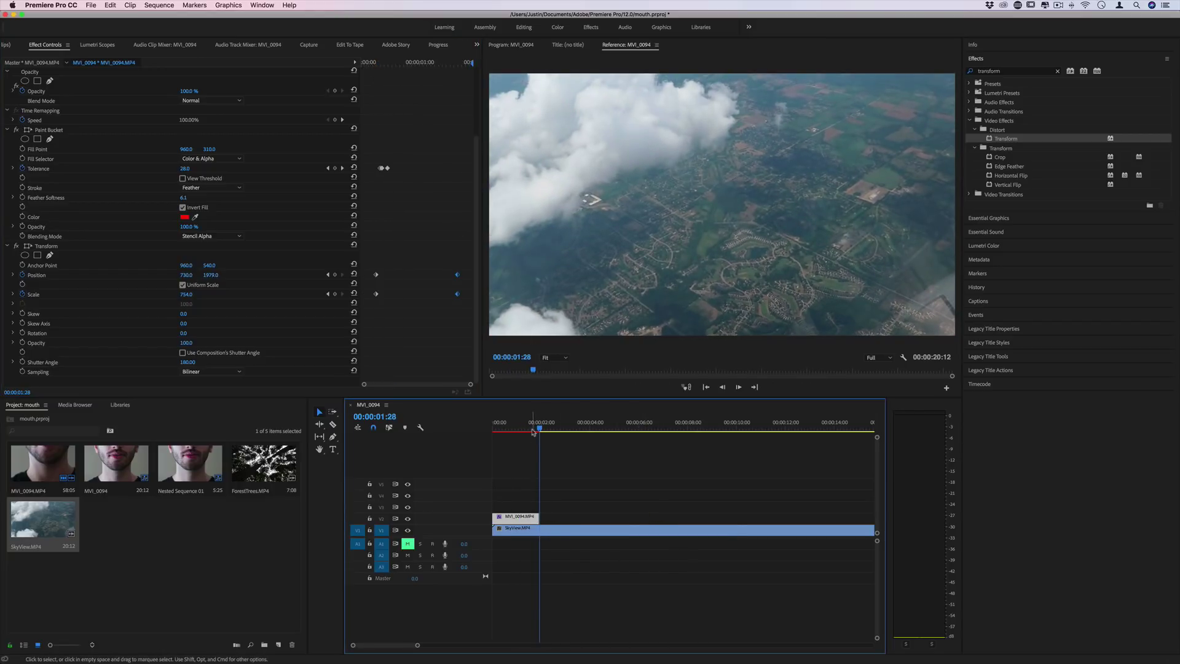
{"action": "key", "text": "Home"}
{"action": "key", "text": "space"}
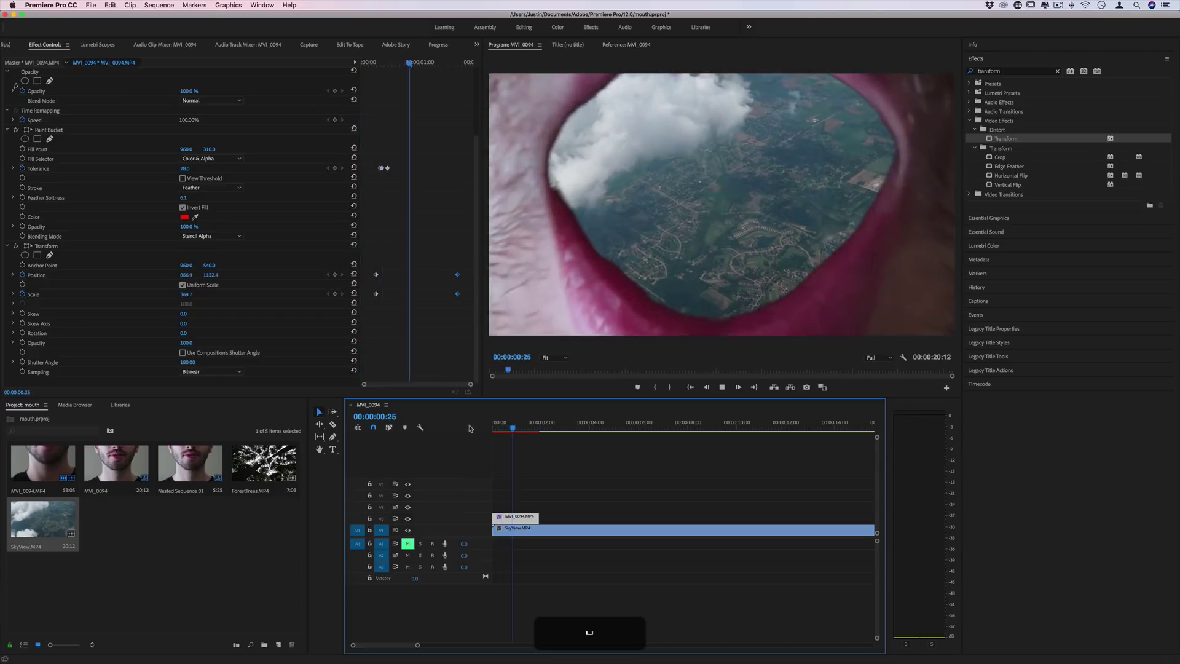
Step: Move MVI_0094 from V2 up to V5 and Alt-drag a duplicate onto V4
{"action": "left_click", "coordinate": [493, 437]}
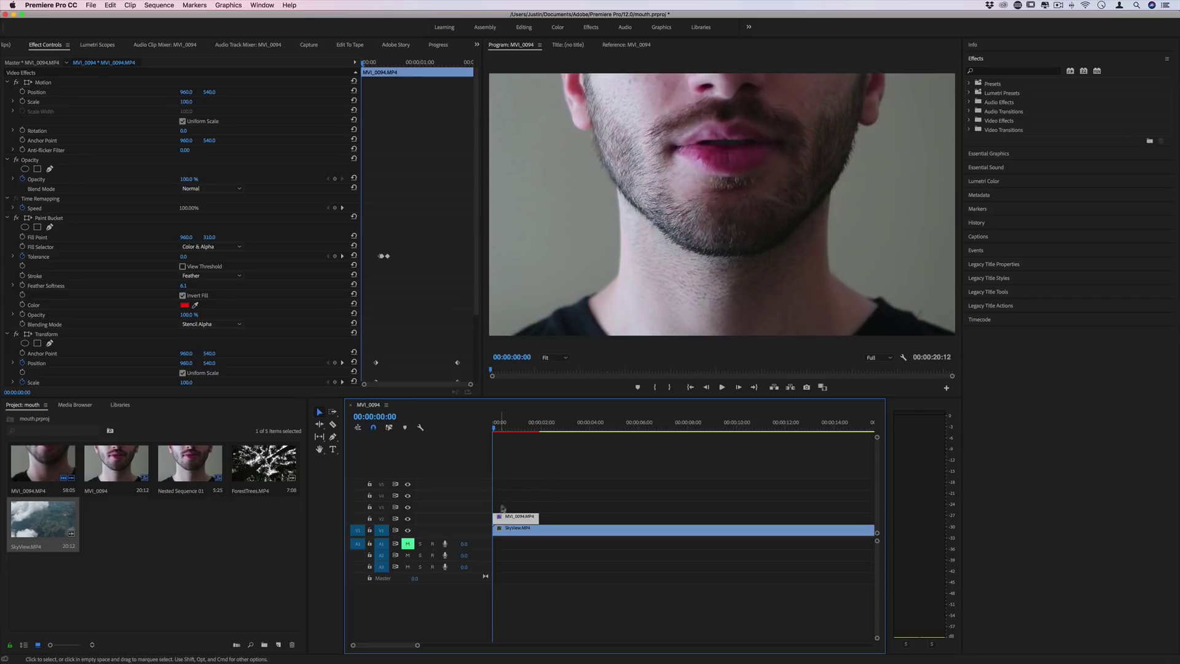
{"action": "left_click_drag", "start_coordinate": [518, 520], "coordinate": [518, 488]}
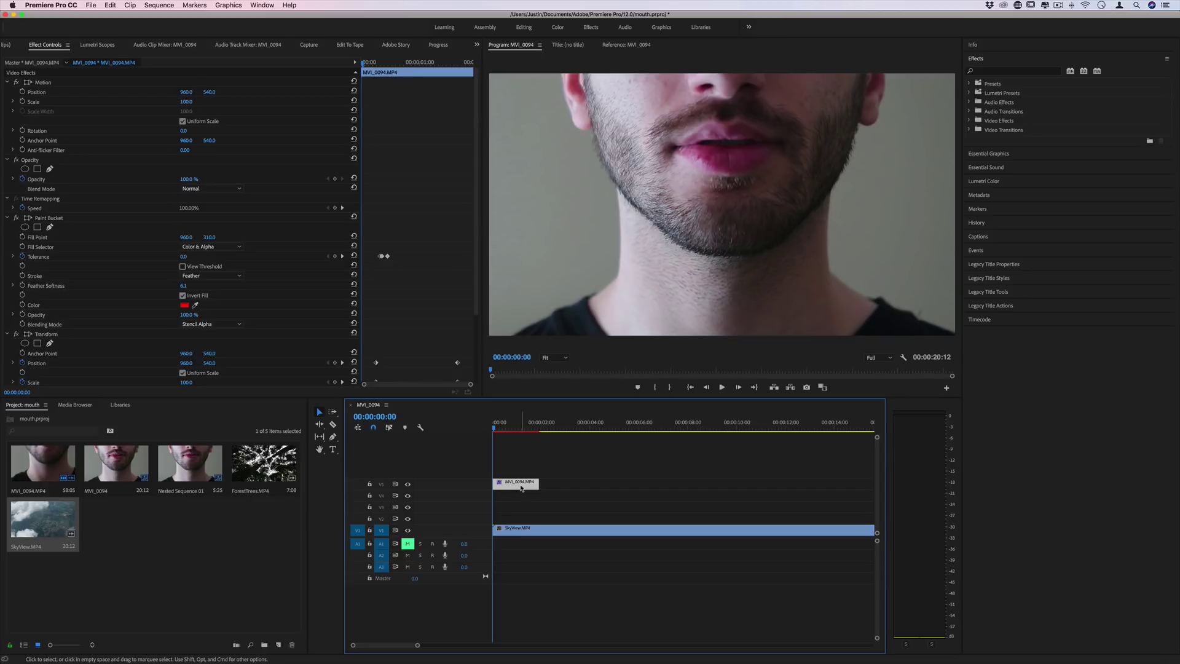
{"action": "key", "text": "alt"}
{"action": "left_click_drag", "start_coordinate": [518, 486], "coordinate": [517, 497]}
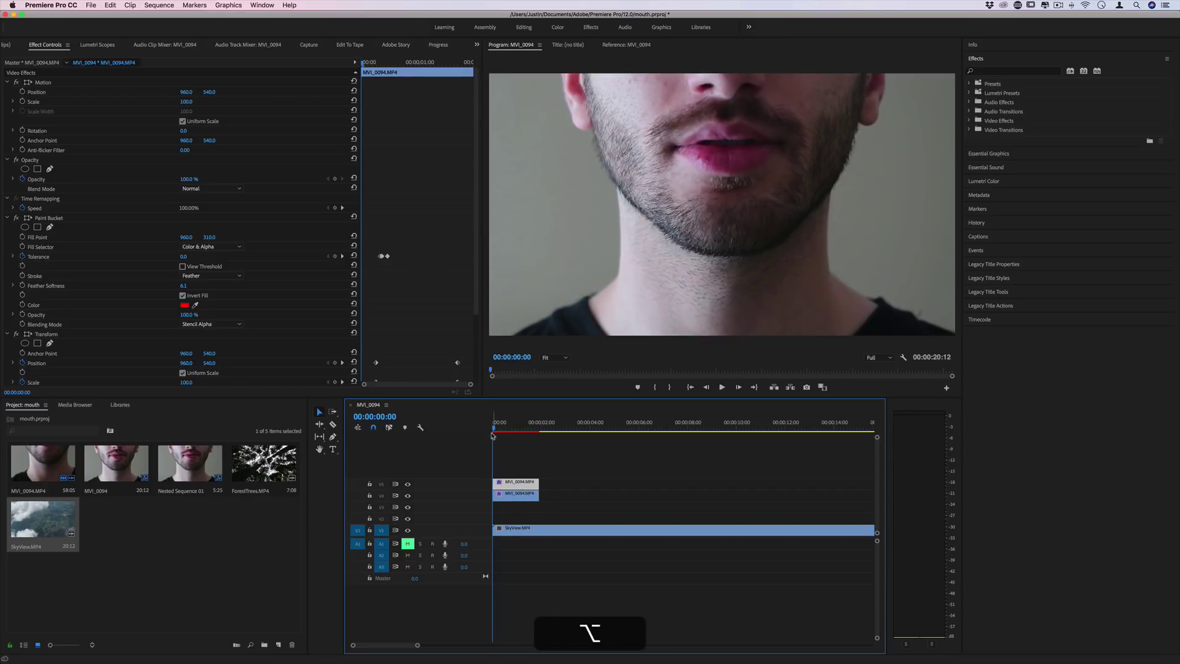
Step: Duplicate both face copies onto lower tracks, offset five frames later, and preview from the start
{"action": "key", "text": "shift+Right"}
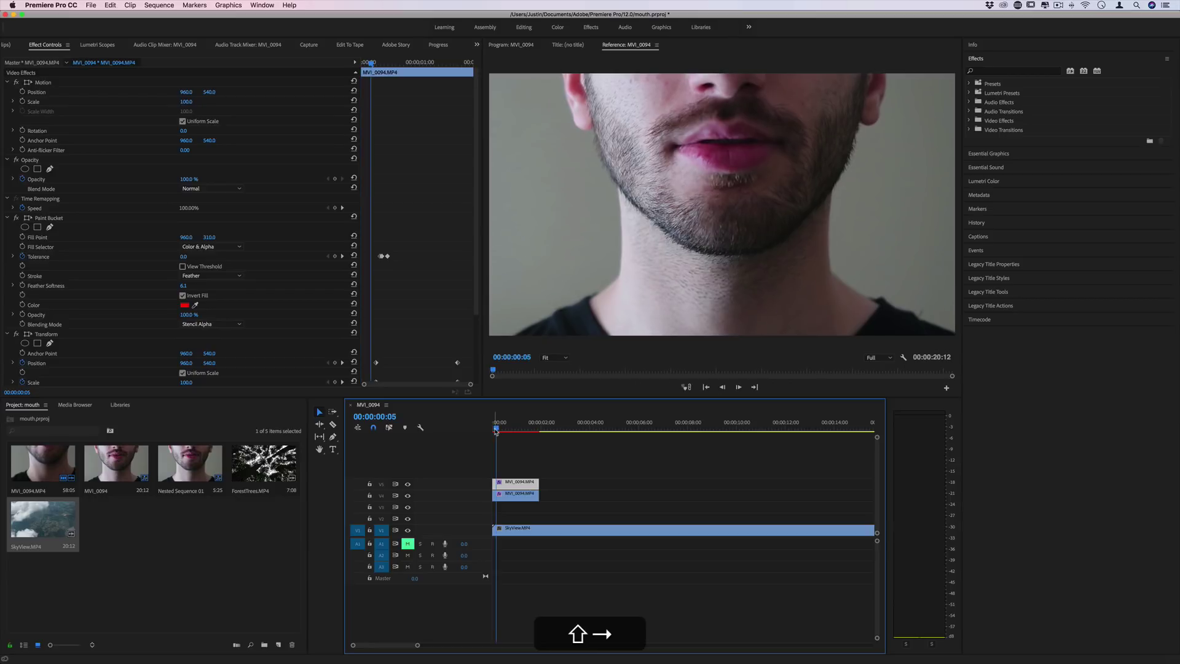
{"action": "left_click_drag", "start_coordinate": [507, 496], "coordinate": [510, 498]}
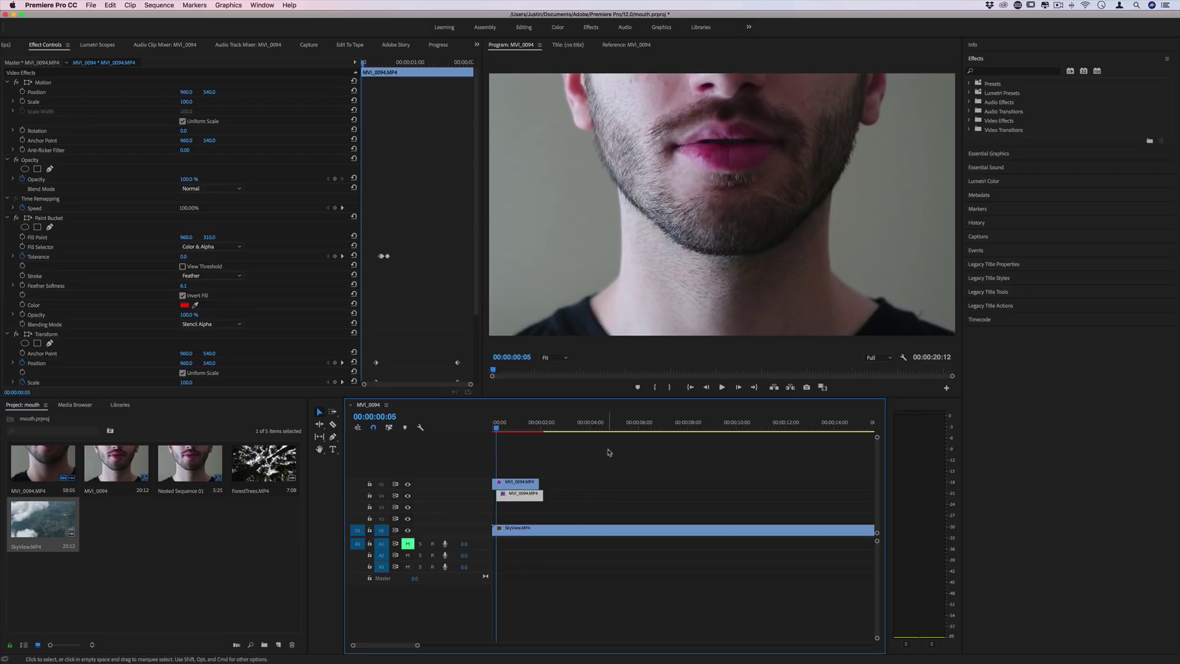
{"action": "mouse_move", "coordinate": [610, 450]}
{"action": "left_mouse_down"}
{"action": "mouse_move", "coordinate": [493, 502]}
{"action": "mouse_move", "coordinate": [518, 505]}
{"action": "left_mouse_up"}
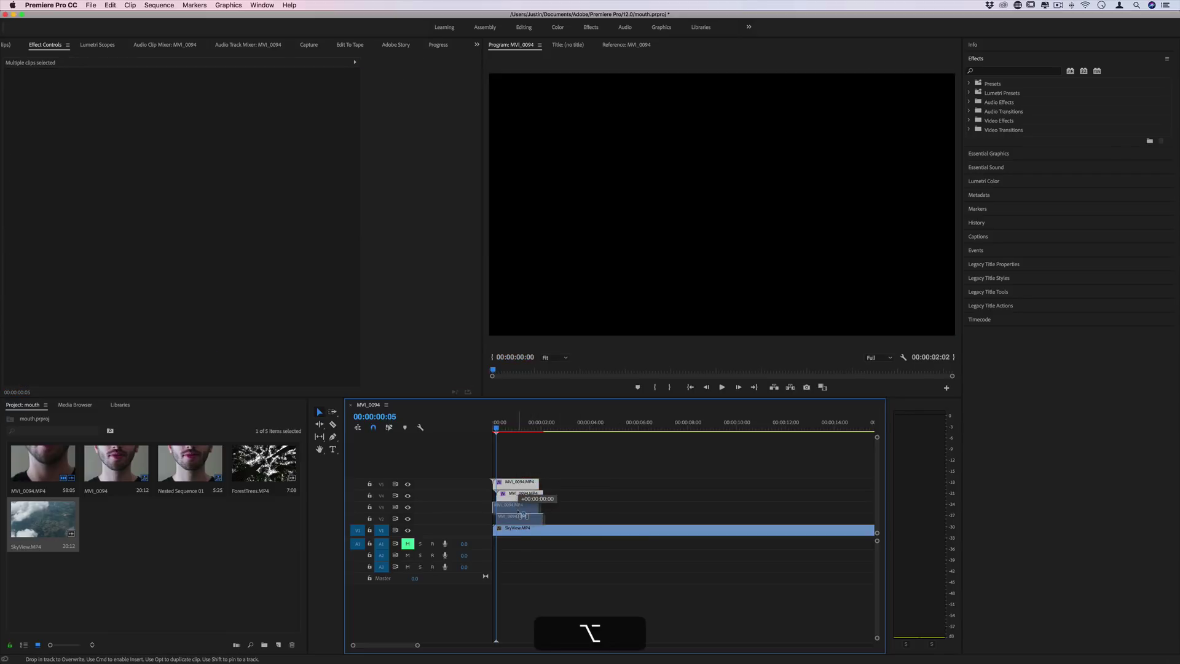
{"action": "key", "text": "alt+shift+Right"}
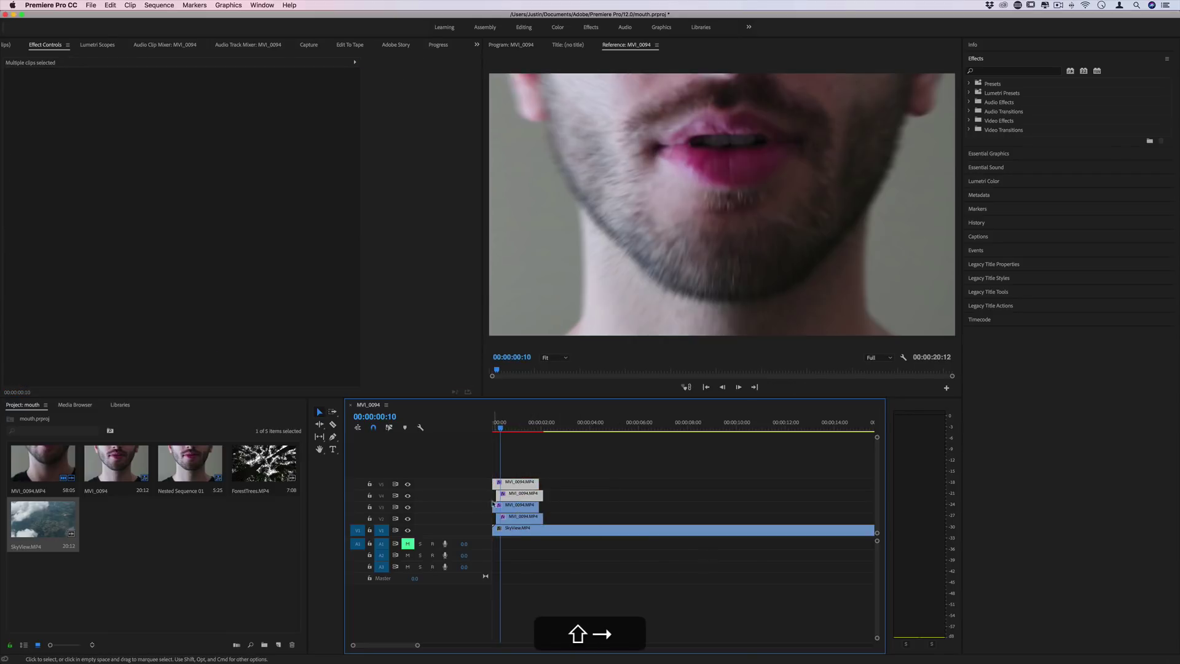
{"action": "left_click_drag", "start_coordinate": [527, 510], "coordinate": [532, 514]}
{"action": "key", "text": "Home"}
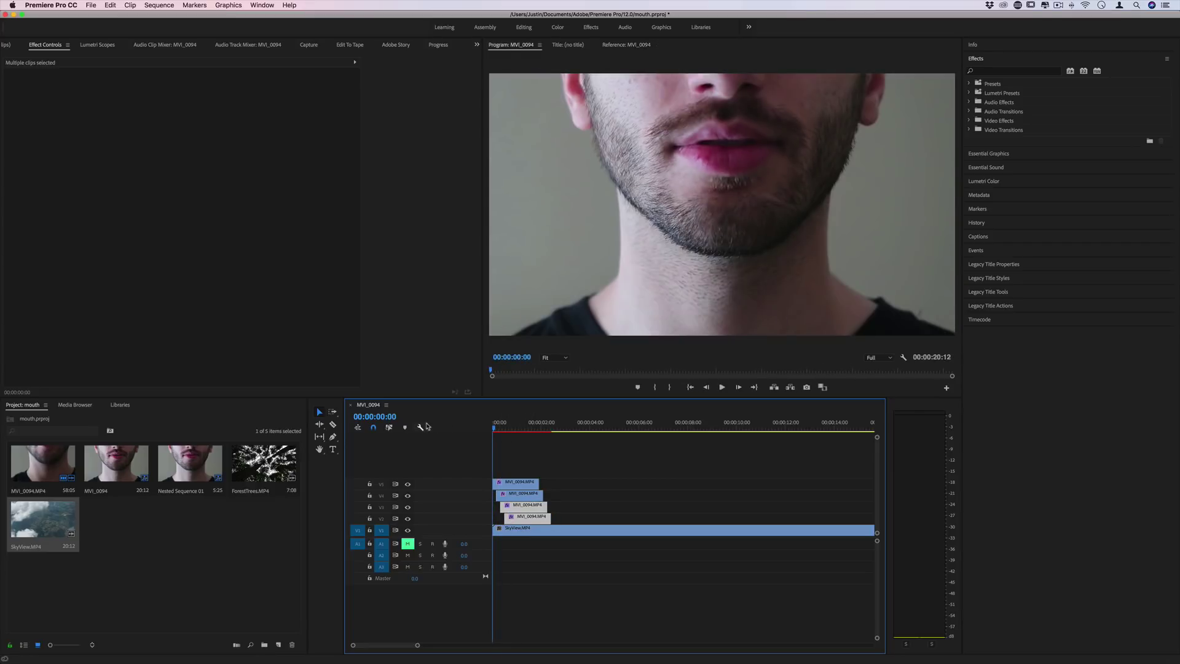
{"action": "key", "text": "space"}
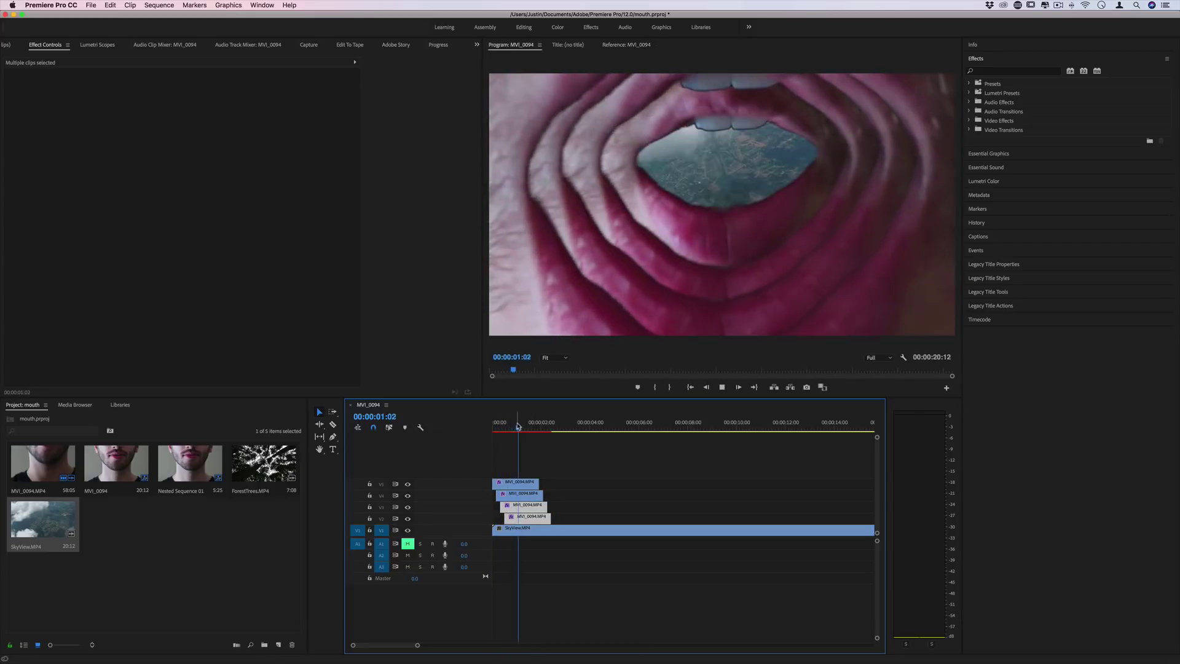
{"action": "key", "text": "space"}
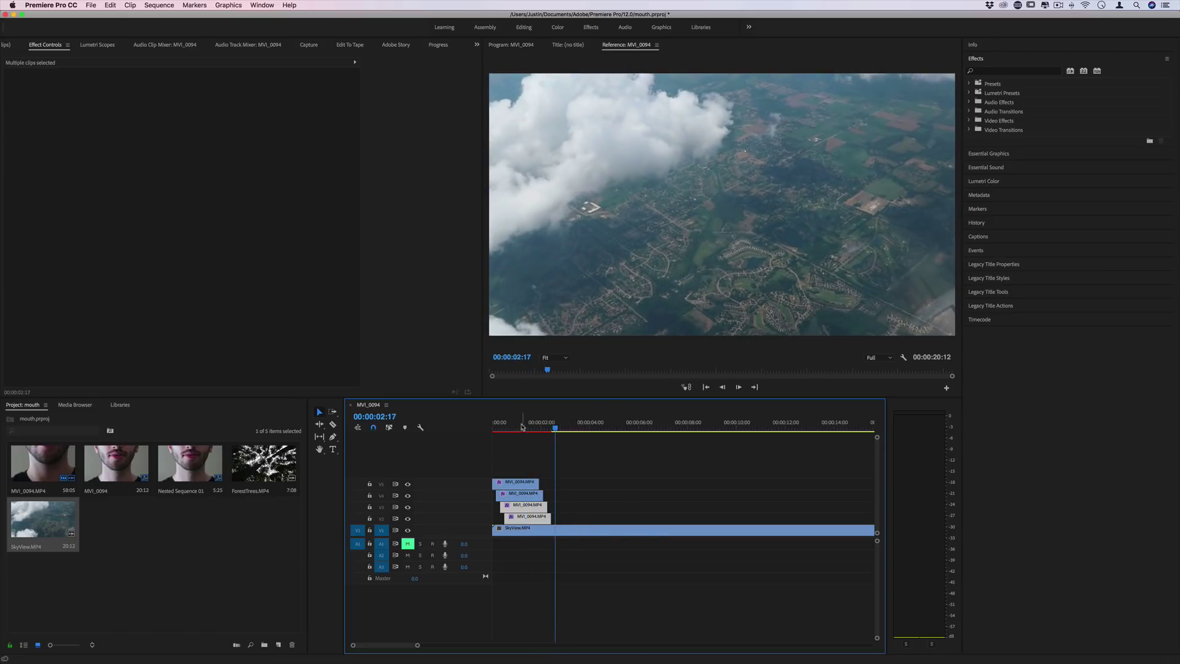
Step: Nudge one upper face copy slightly left to stagger it, then preview the zoom
{"action": "key", "text": "Left"}
{"action": "key", "text": "Left"}
{"action": "left_click", "coordinate": [497, 429]}
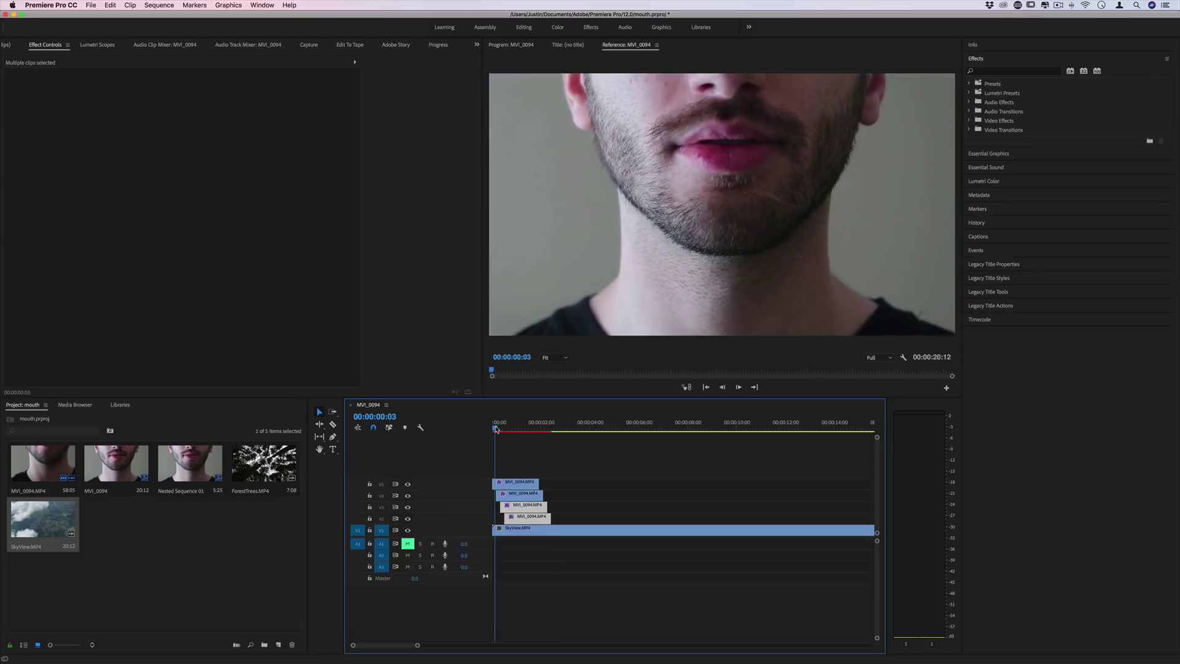
{"action": "key", "text": "Left"}
{"action": "left_click", "coordinate": [522, 495]}
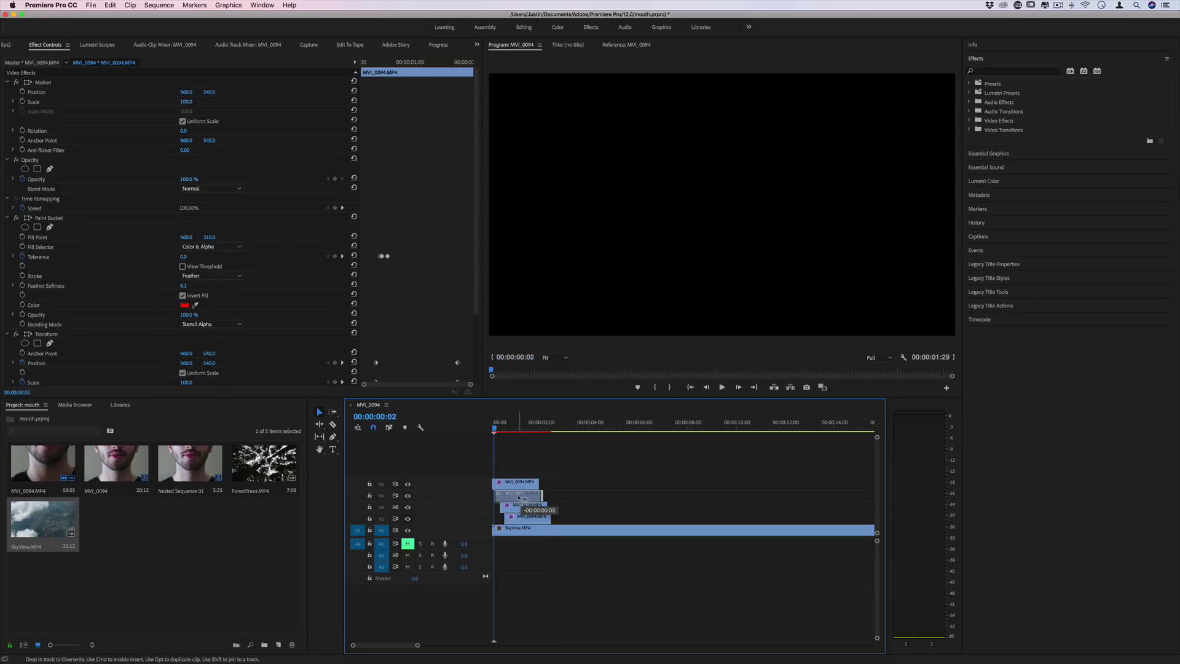
{"action": "key", "text": "Right"}
{"action": "key", "text": "Right"}
{"action": "key", "text": "Right"}
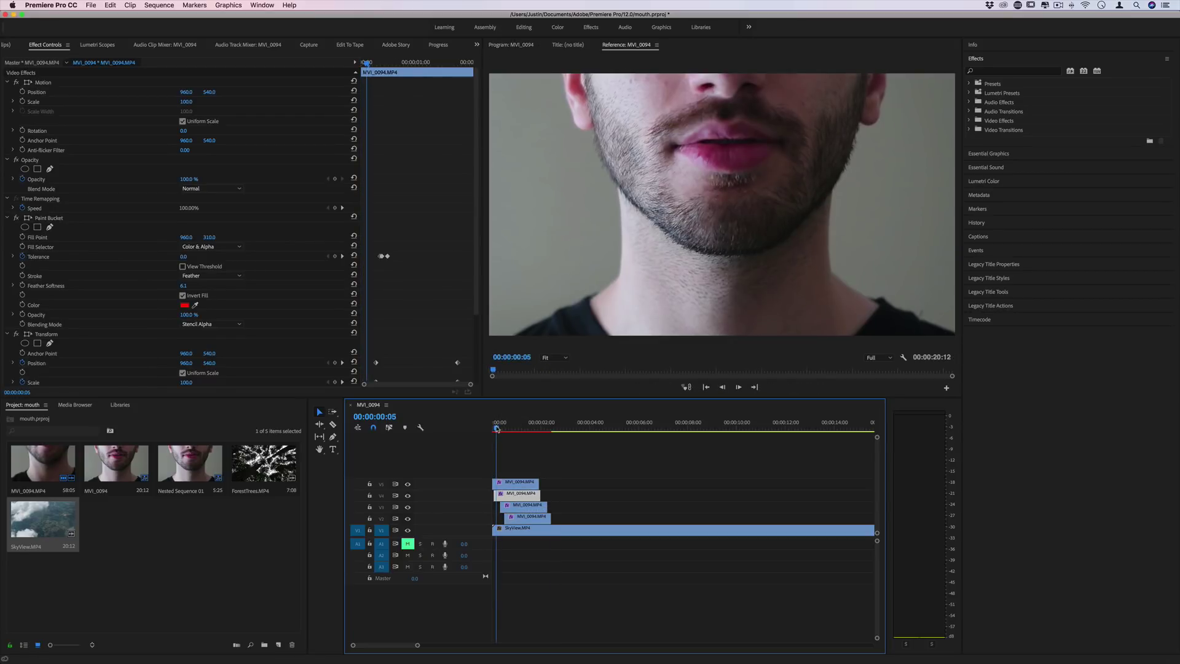
{"action": "left_click_drag", "start_coordinate": [527, 505], "coordinate": [523, 505]}
{"action": "key", "text": "Right"}
{"action": "key", "text": "Right"}
{"action": "key", "text": "Right"}
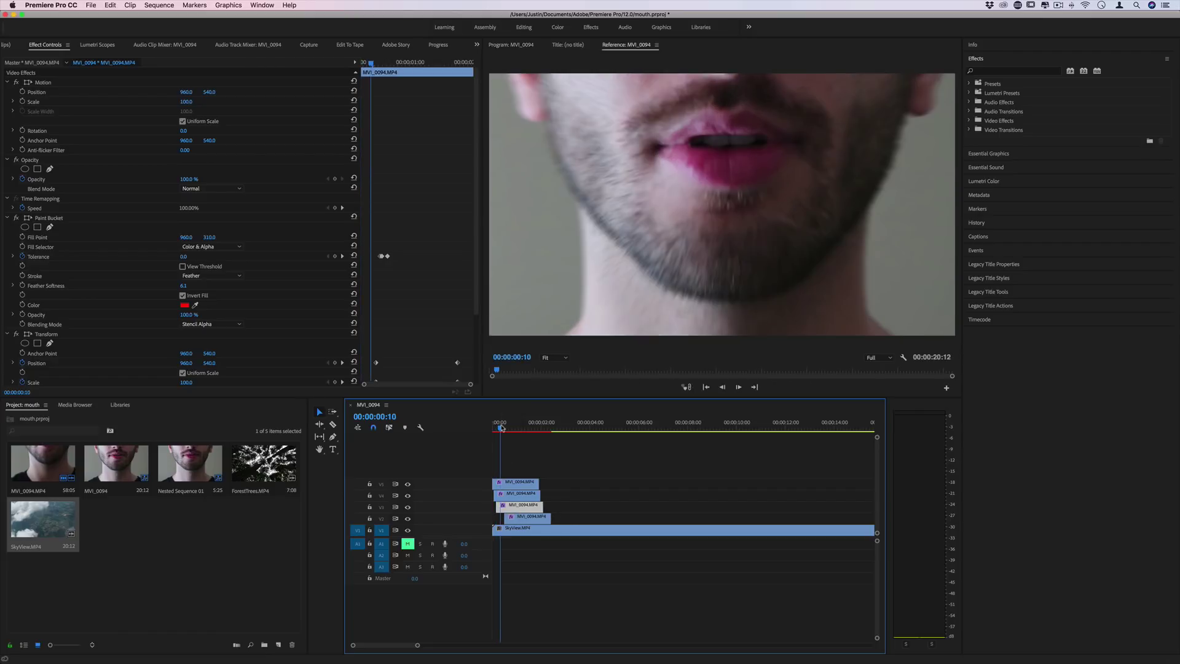
{"action": "key", "text": "space"}
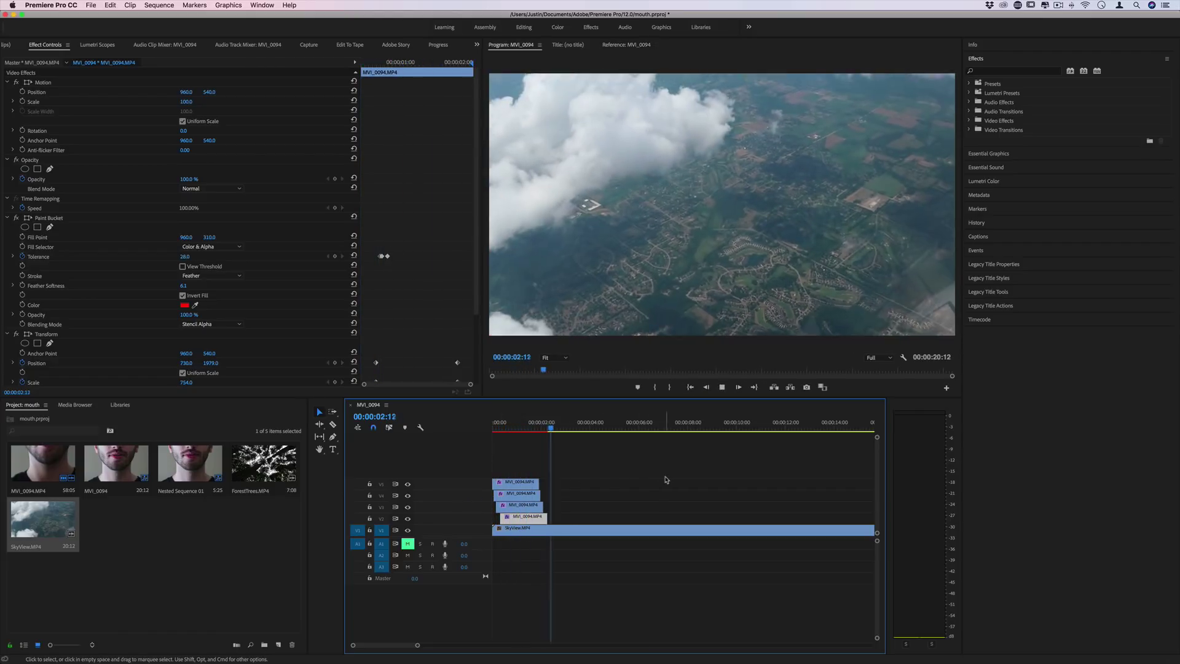
{"action": "key", "text": "space"}
{"action": "key", "text": "Home"}
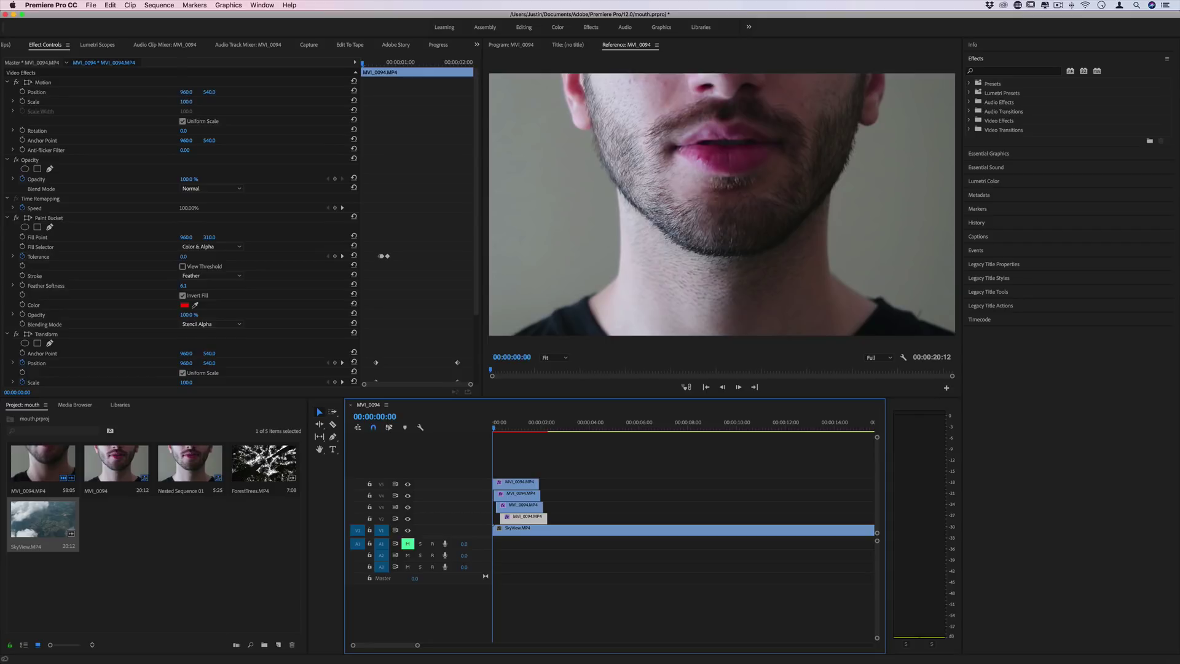
{"action": "left_click", "coordinate": [27, 174]}
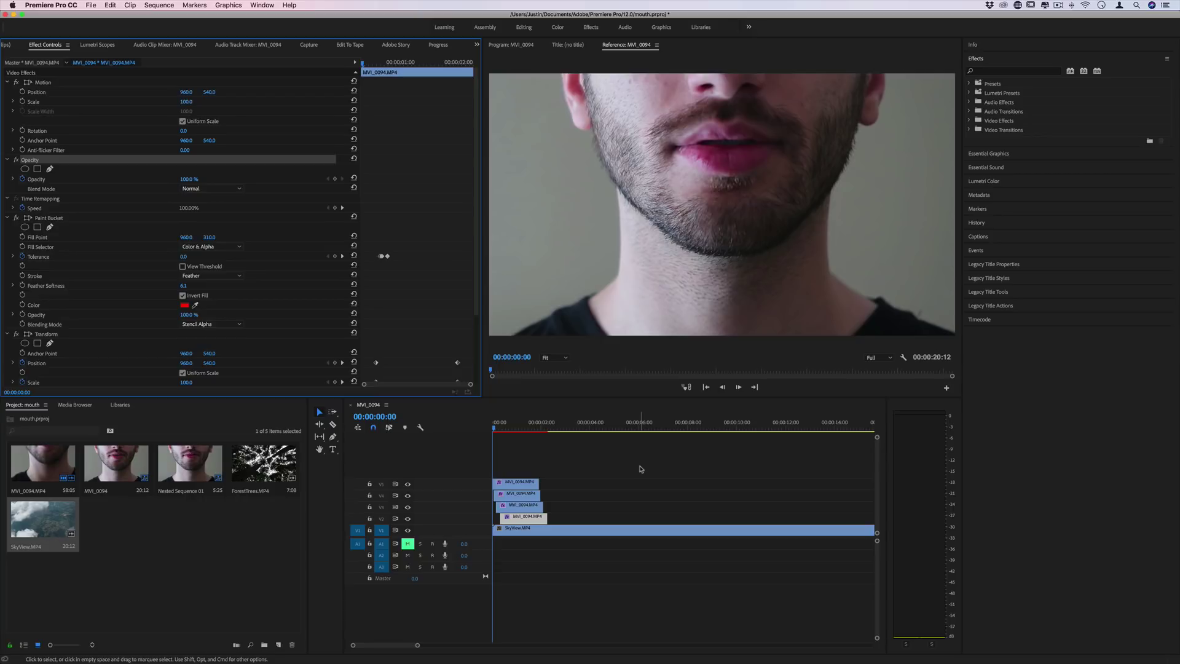
{"action": "key", "text": "space"}
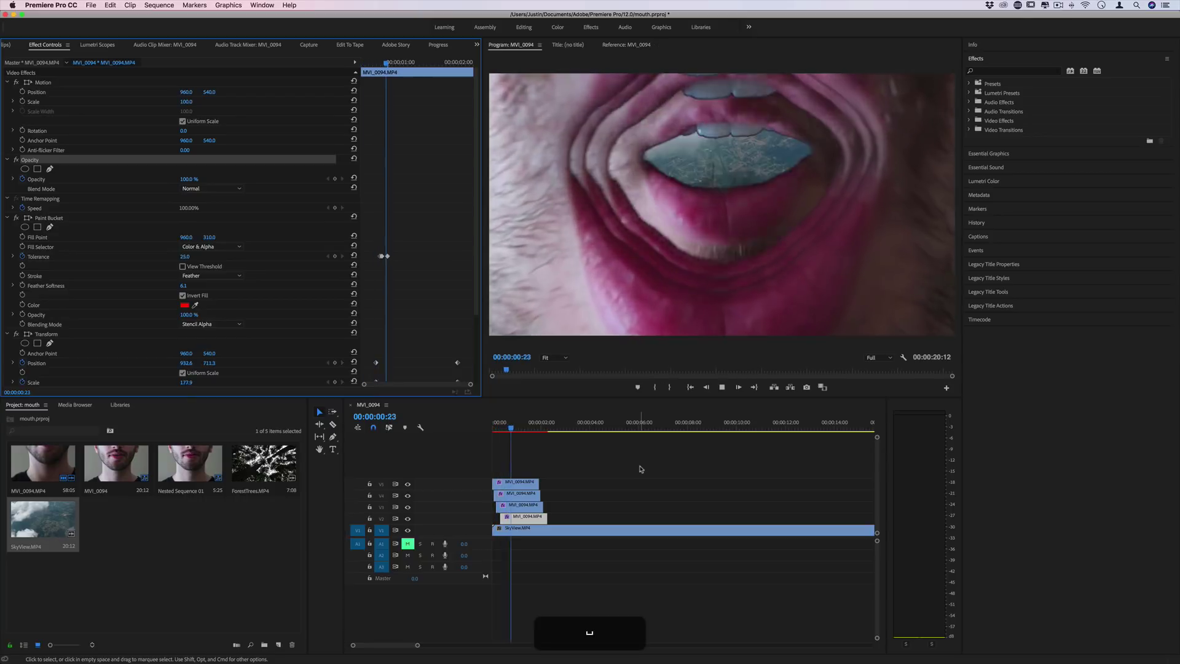
{"action": "key", "text": "space"}
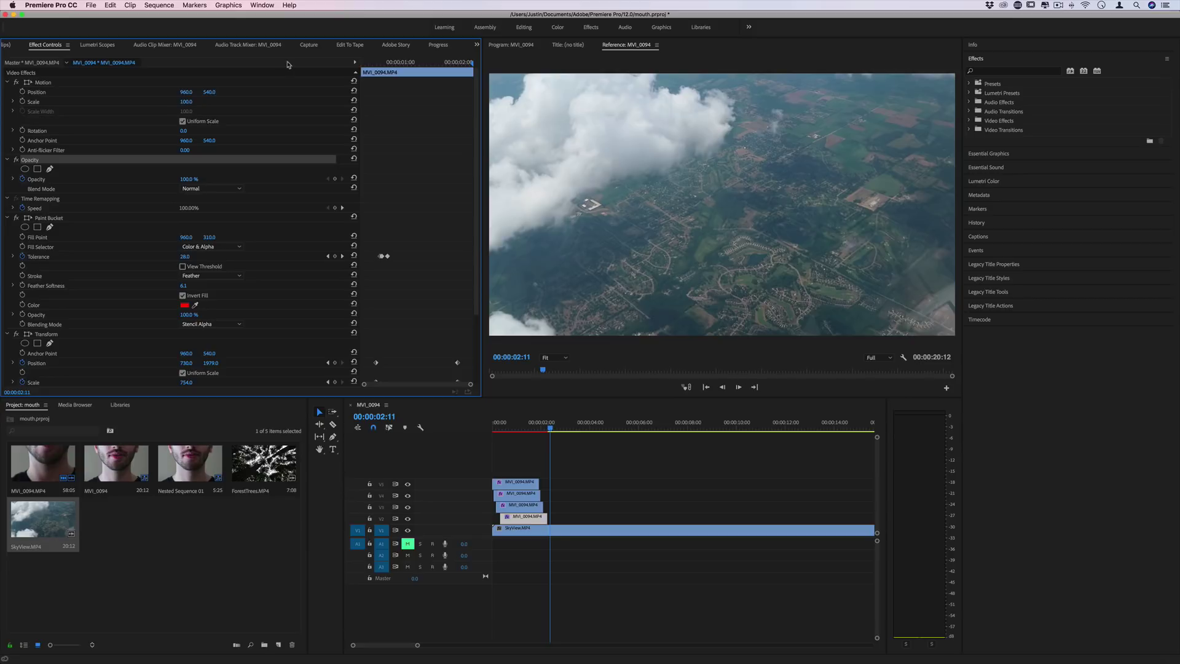
Step: Create a new adjustment layer and place it on a new top track at 0
{"action": "left_click", "coordinate": [175, 541]}
{"action": "left_click", "coordinate": [91, 5]}
{"action": "mouse_move", "coordinate": [99, 16]}
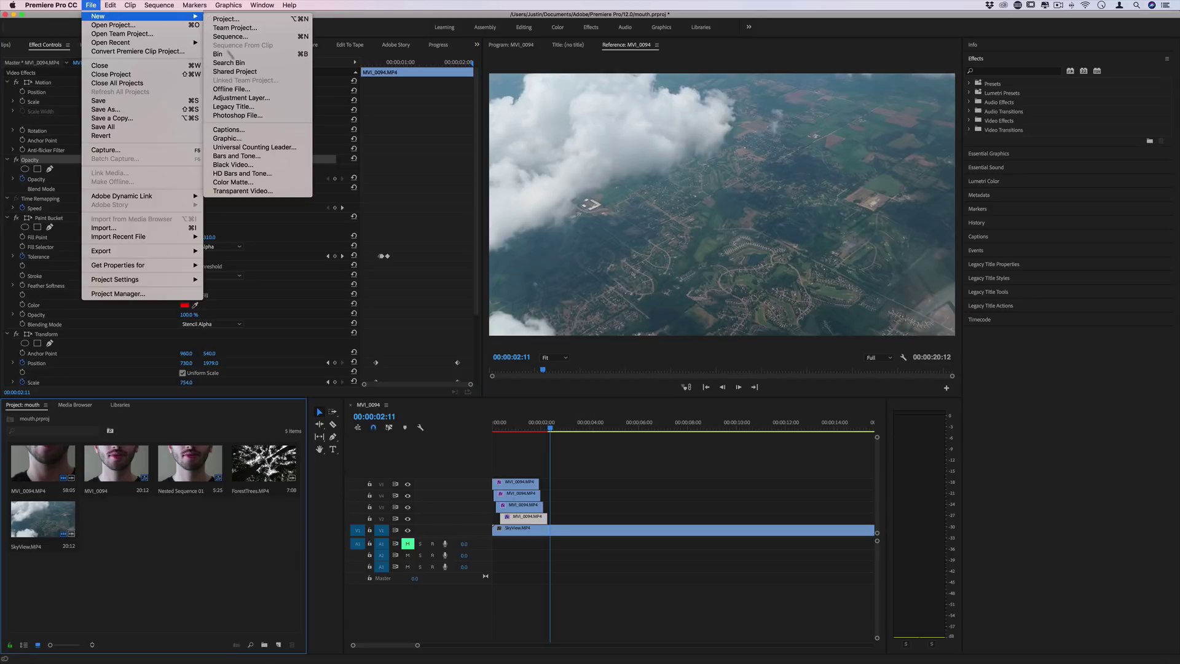
{"action": "left_click", "coordinate": [249, 96]}
{"action": "key", "text": "Return"}
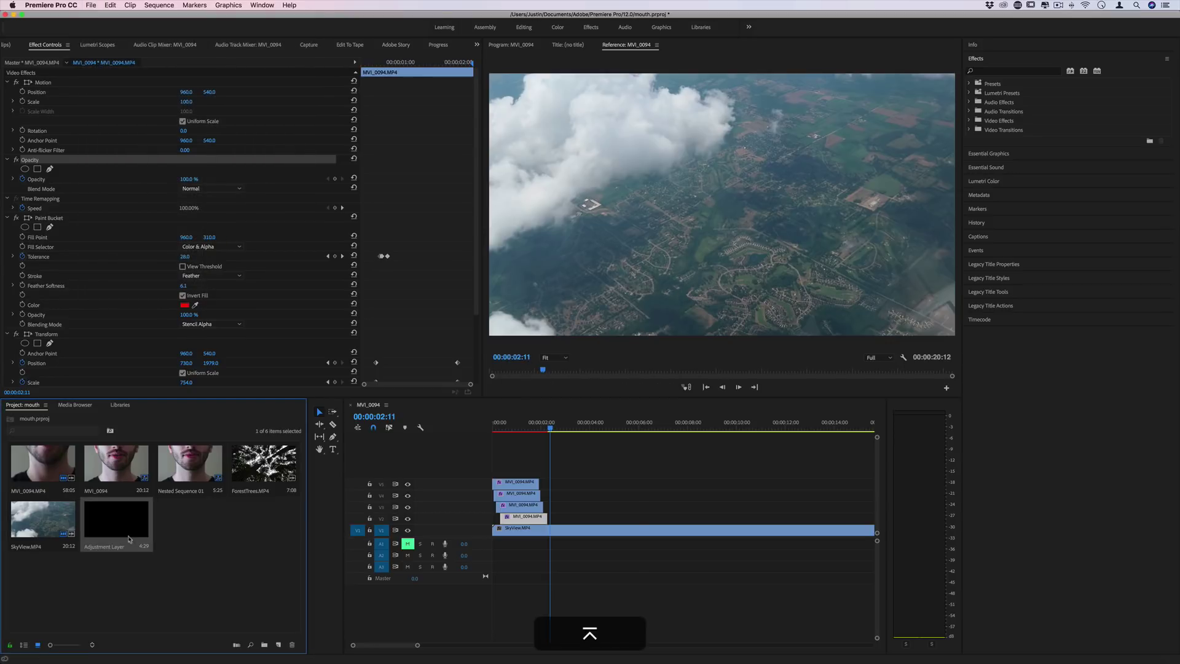
{"action": "left_click_drag", "start_coordinate": [129, 539], "coordinate": [516, 472]}
Step: Apply the Tint effect to the adjustment layer, turning the footage black and white
{"action": "key", "text": "Home"}
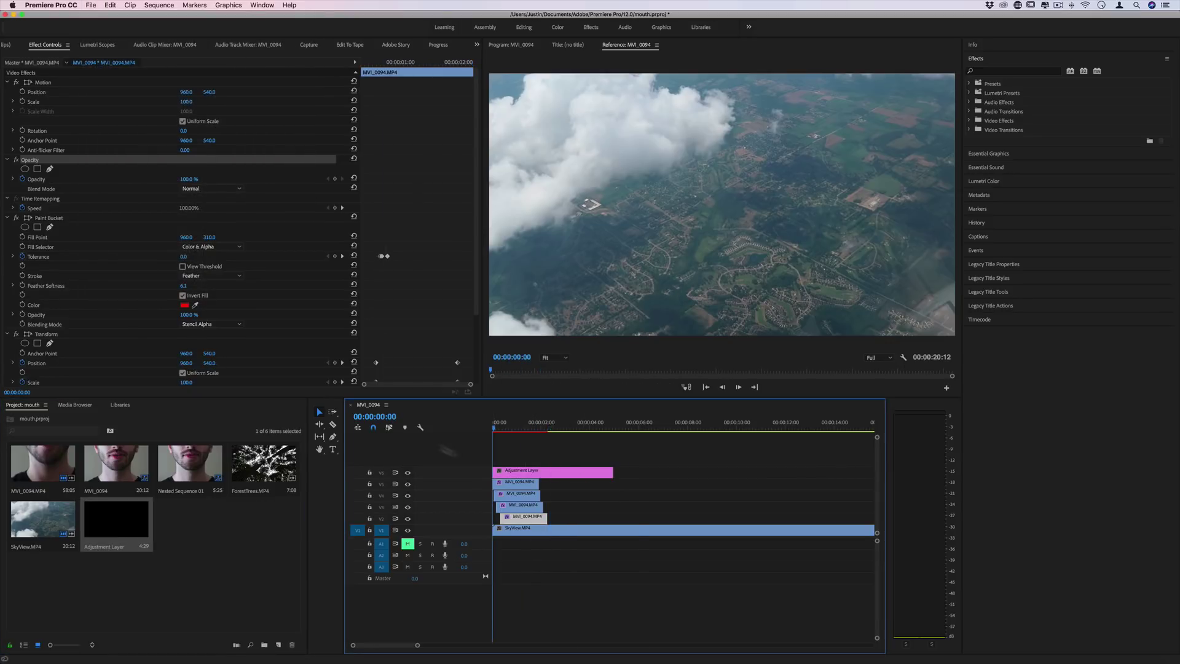
{"action": "left_click", "coordinate": [541, 472]}
{"action": "left_click", "coordinate": [987, 71]}
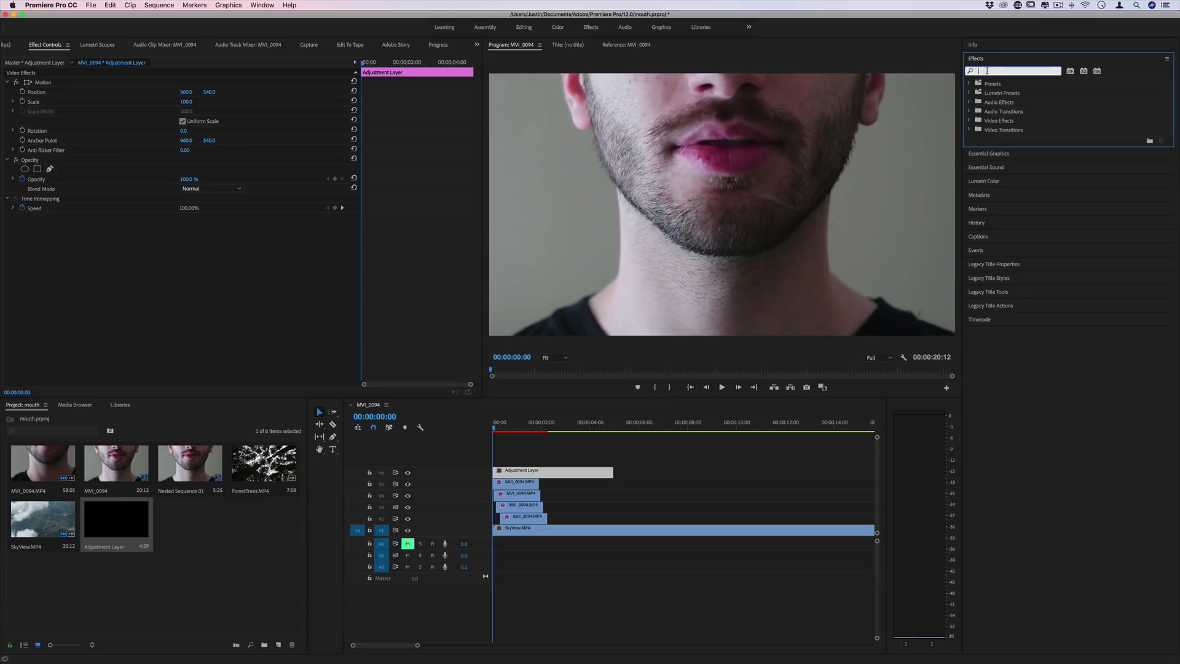
{"action": "type", "text": "tint"}
{"action": "left_click_drag", "start_coordinate": [999, 166], "coordinate": [563, 474]}
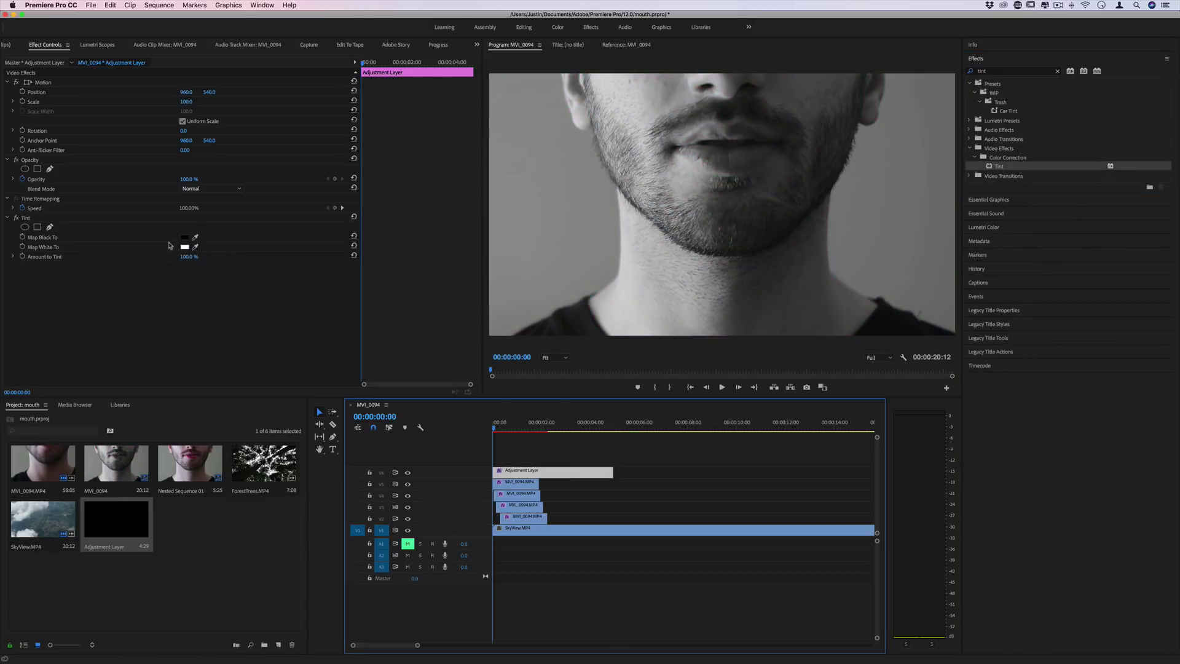
Step: Set the Tint's Map Black To colour to a deep saturated purple
{"action": "left_click", "coordinate": [184, 238]}
{"action": "left_click", "coordinate": [612, 248]}
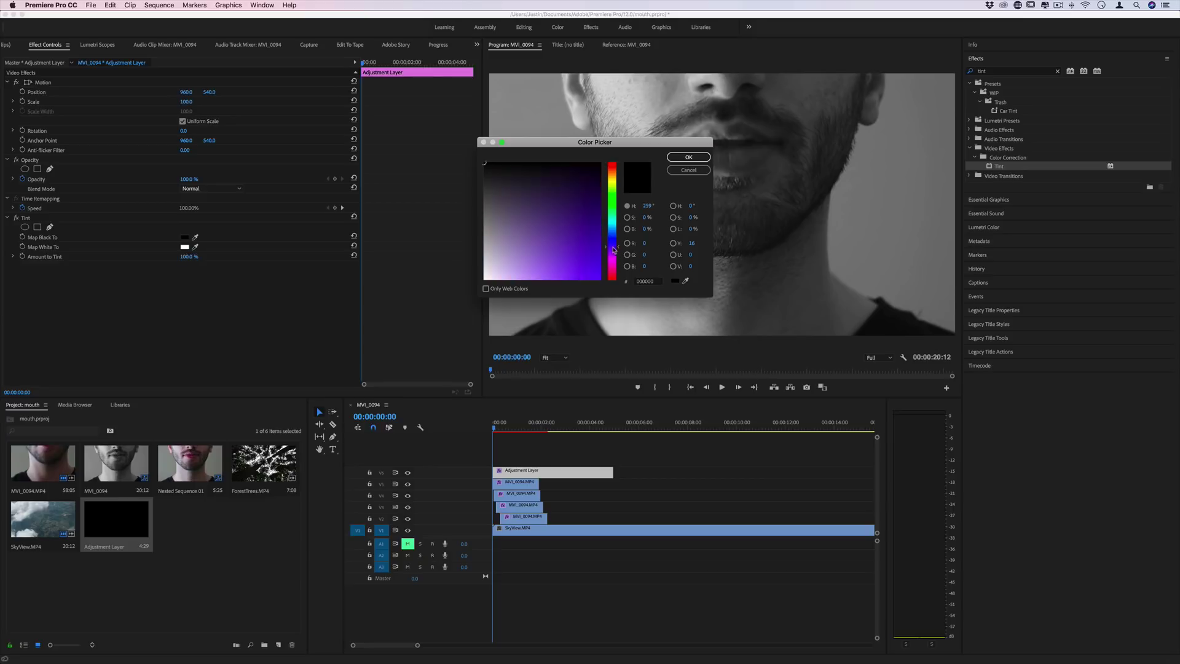
{"action": "left_click_drag", "start_coordinate": [582, 243], "coordinate": [602, 253]}
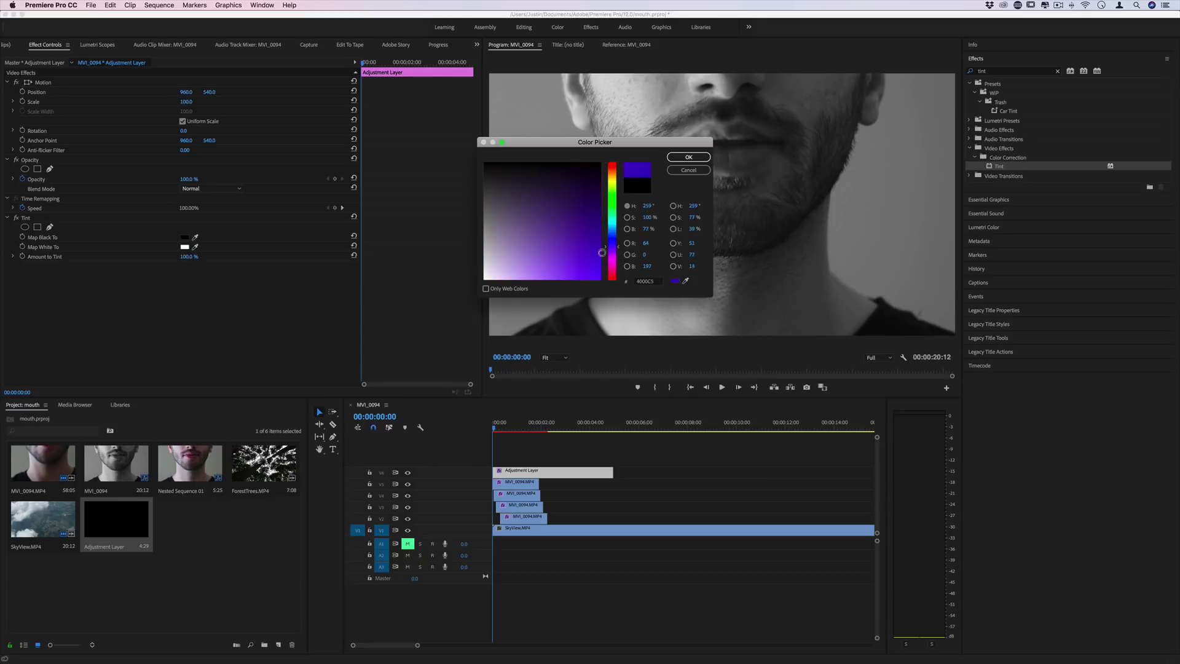
{"action": "left_click", "coordinate": [689, 158]}
Step: Set Map White To bright green and add a starting Amount to Tint keyframe
{"action": "left_click", "coordinate": [184, 247]}
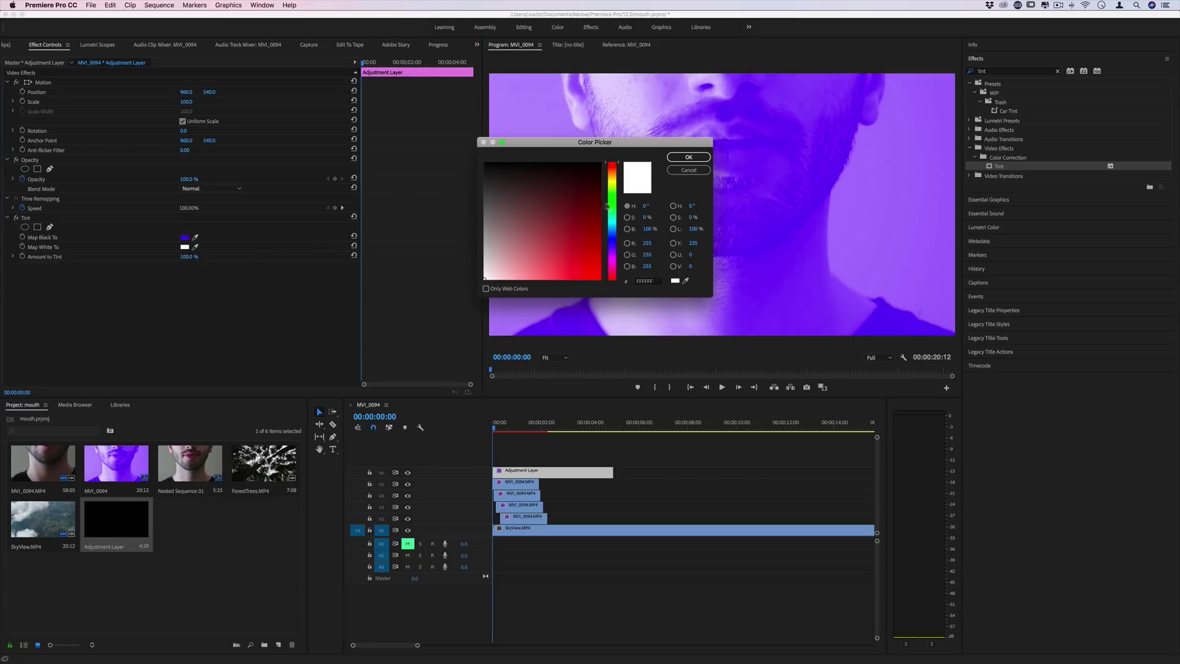
{"action": "left_click", "coordinate": [607, 206]}
{"action": "left_click", "coordinate": [599, 164]}
{"action": "left_click", "coordinate": [689, 157]}
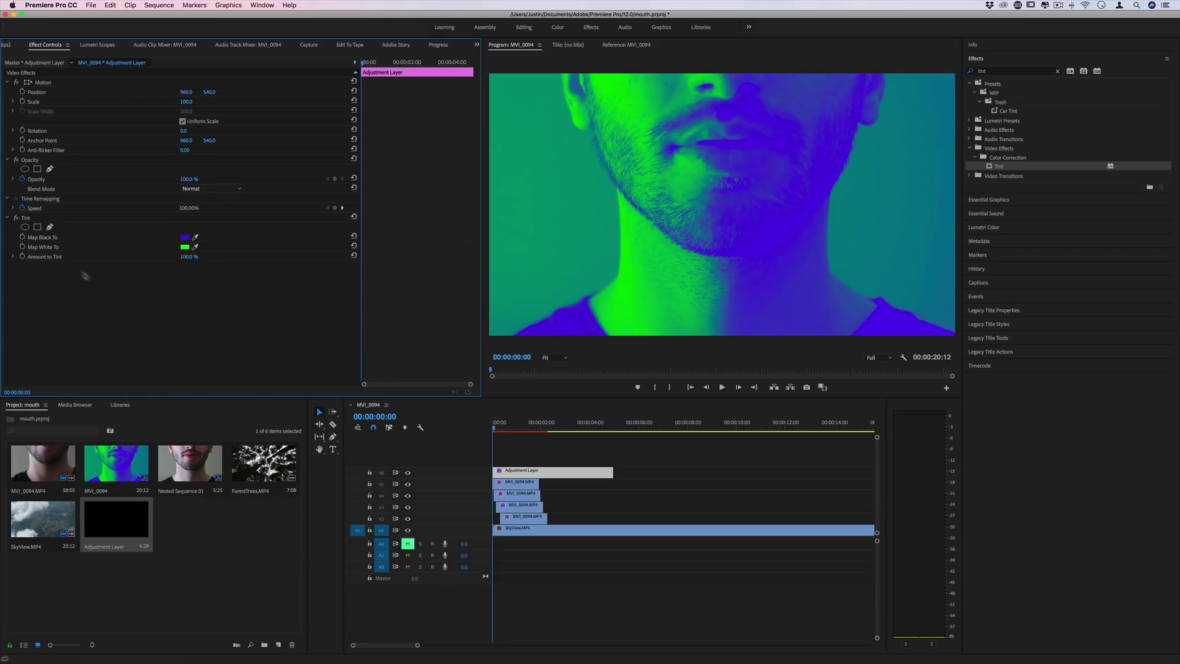
{"action": "left_click", "coordinate": [23, 257]}
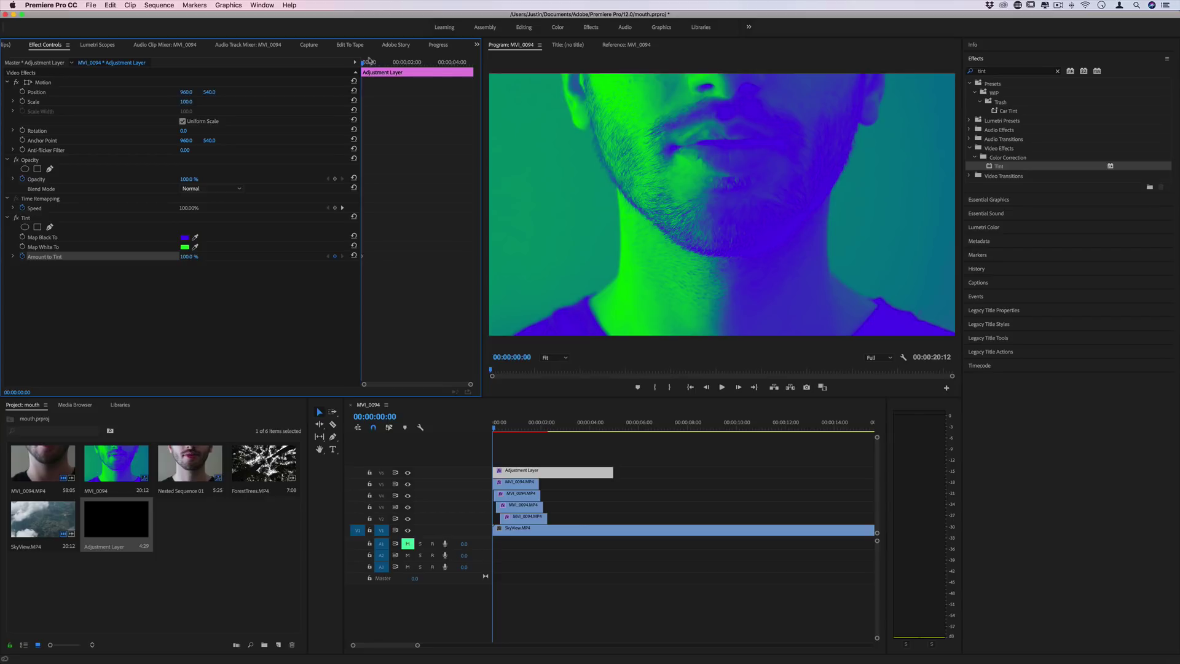
Step: Keyframe Amount to Tint at 0% about two seconds in, then play the fade
{"action": "left_click_drag", "start_coordinate": [369, 60], "coordinate": [423, 64]}
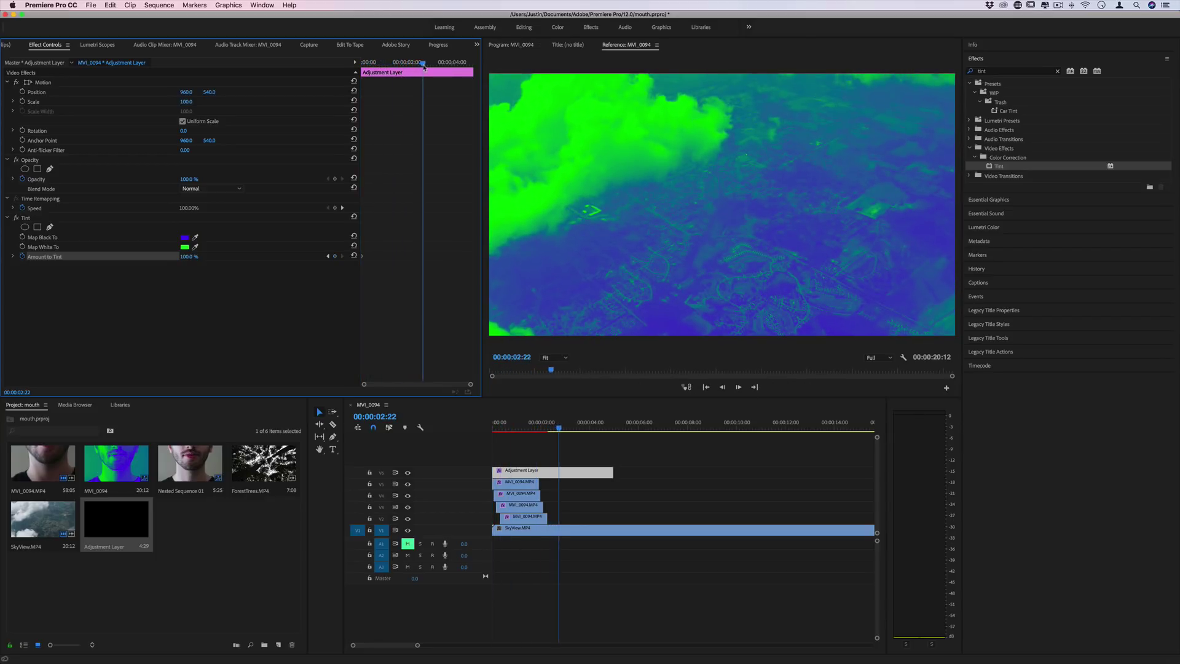
{"action": "left_click_drag", "start_coordinate": [185, 257], "coordinate": [124, 257]}
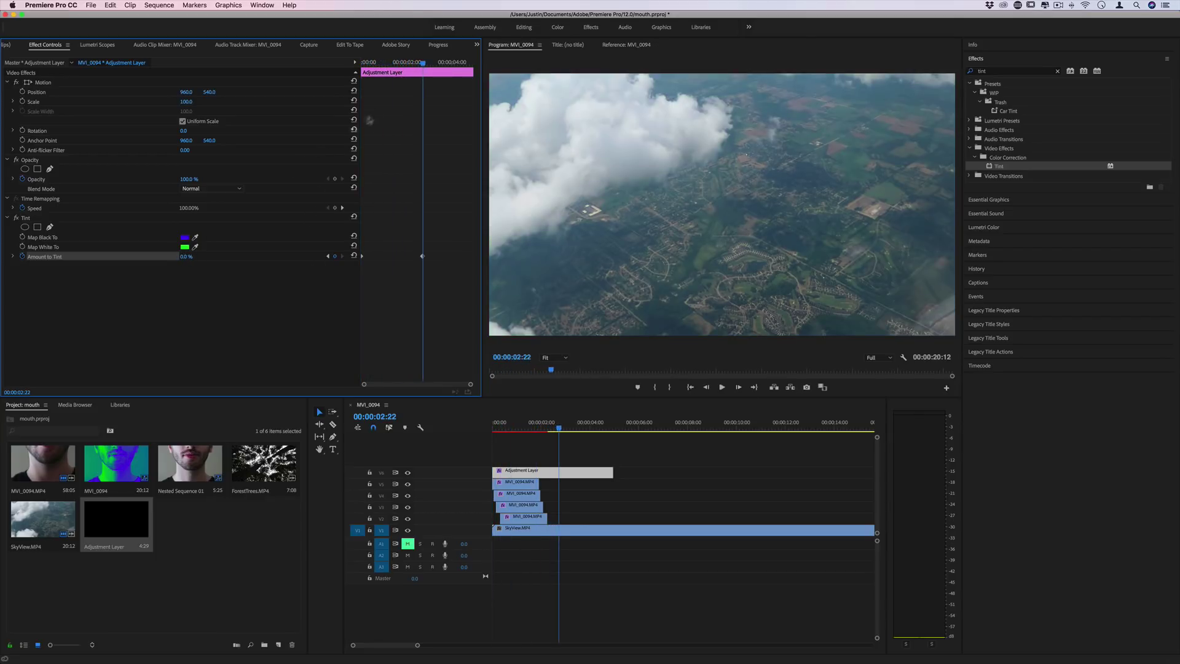
{"action": "left_click_drag", "start_coordinate": [407, 64], "coordinate": [361, 64]}
{"action": "key", "text": "space"}
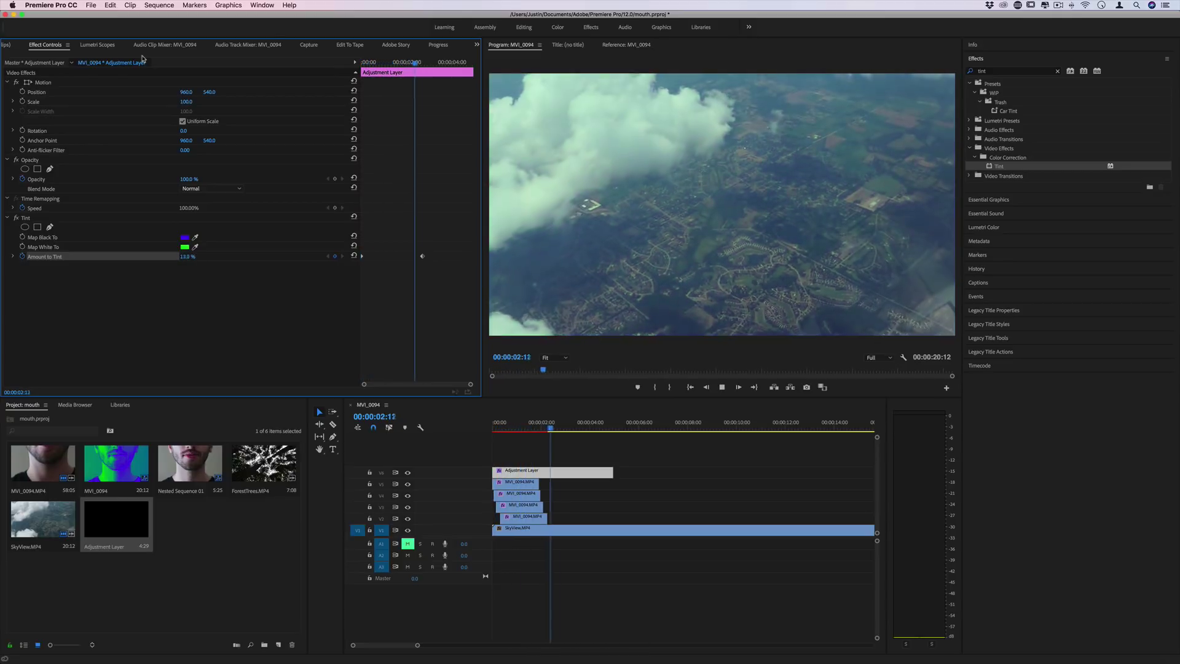
{"action": "key", "text": "space"}
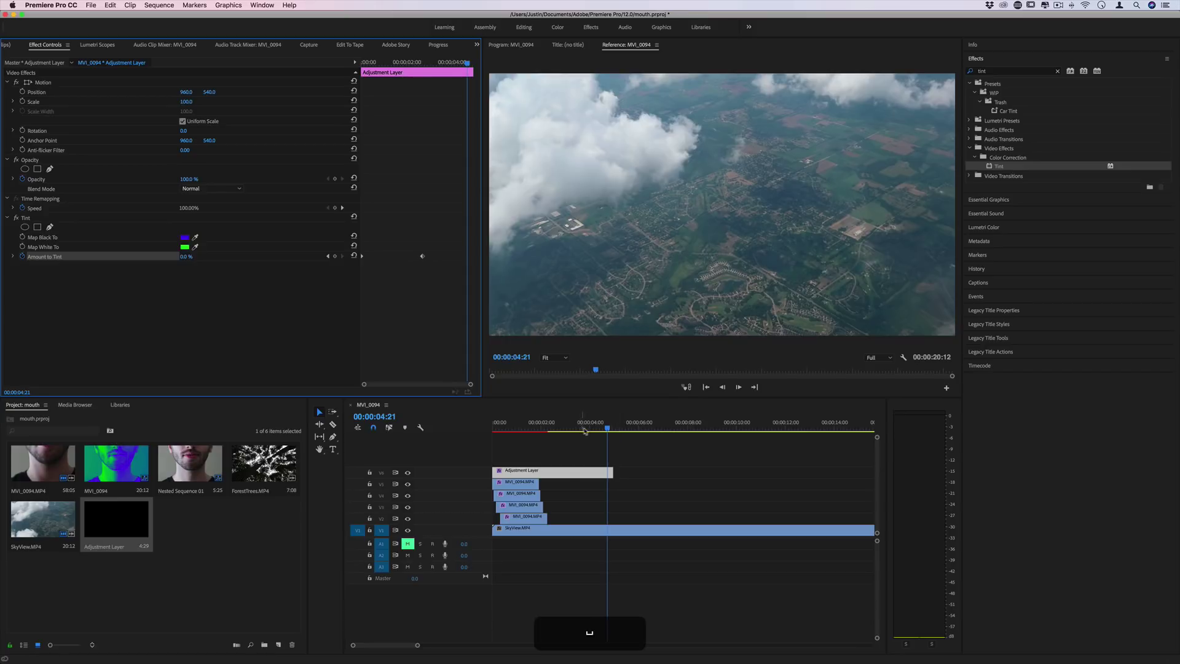
Step: Replay from the start and scrub through the tint fading into the sky
{"action": "left_click", "coordinate": [618, 441]}
{"action": "key", "text": "Home"}
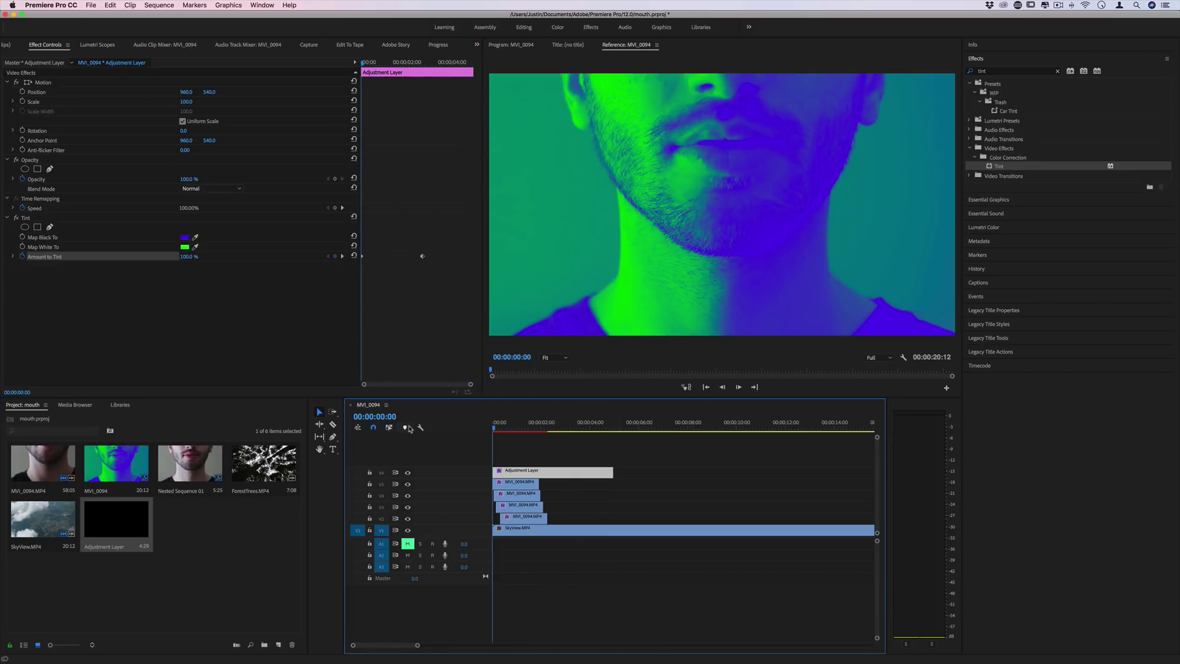
{"action": "key", "text": "space"}
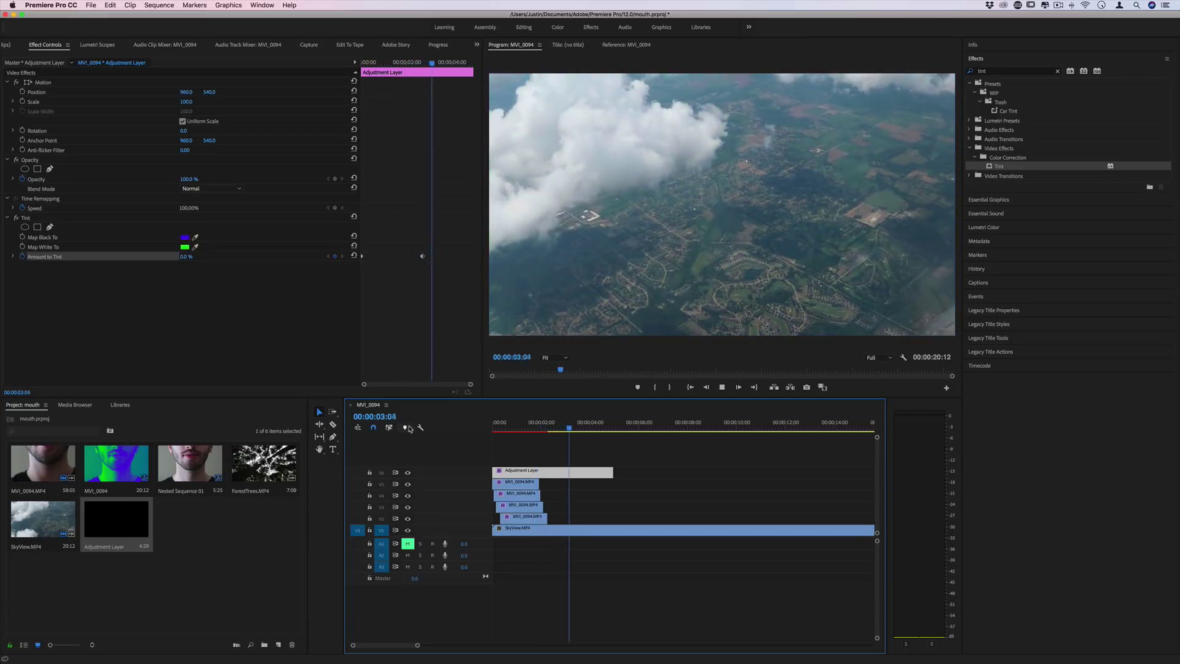
{"action": "key", "text": "space"}
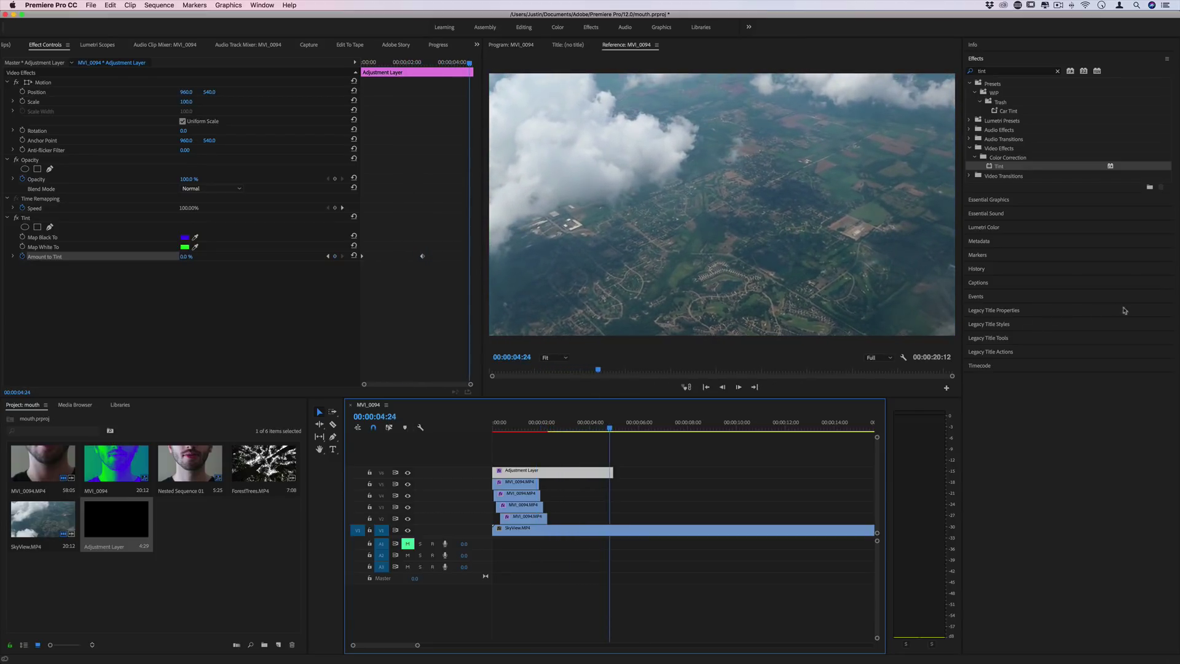
{"action": "left_click", "coordinate": [508, 423]}
{"action": "left_click_drag", "start_coordinate": [508, 425], "coordinate": [489, 428]}
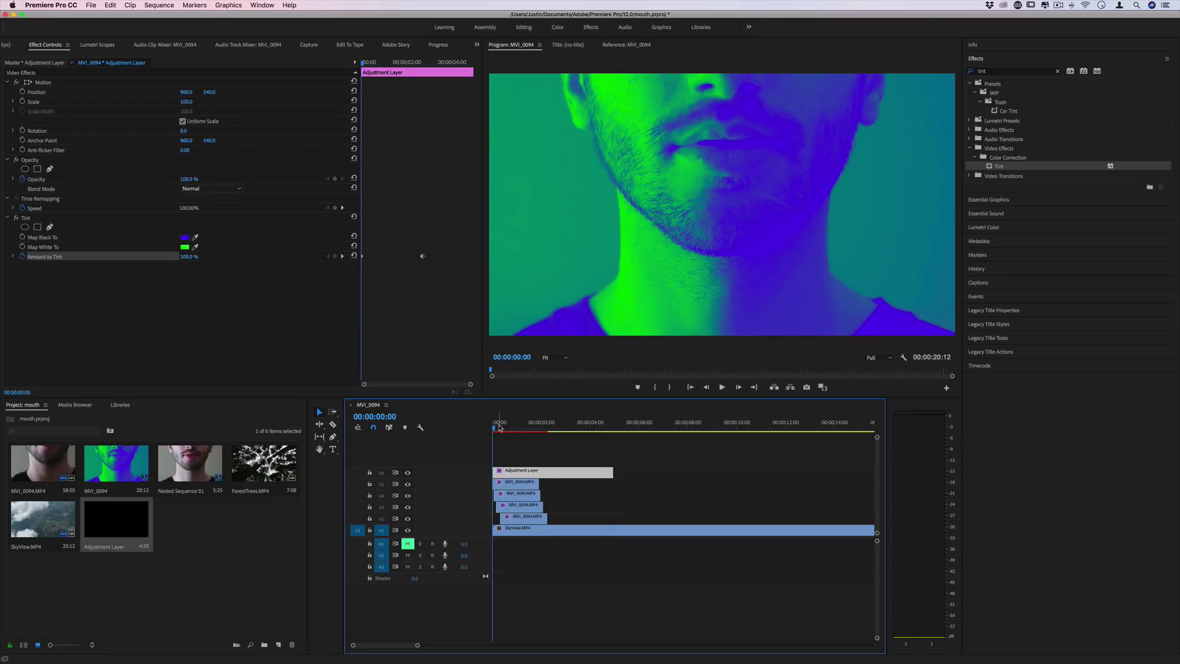
{"action": "left_click_drag", "start_coordinate": [517, 429], "coordinate": [599, 429]}
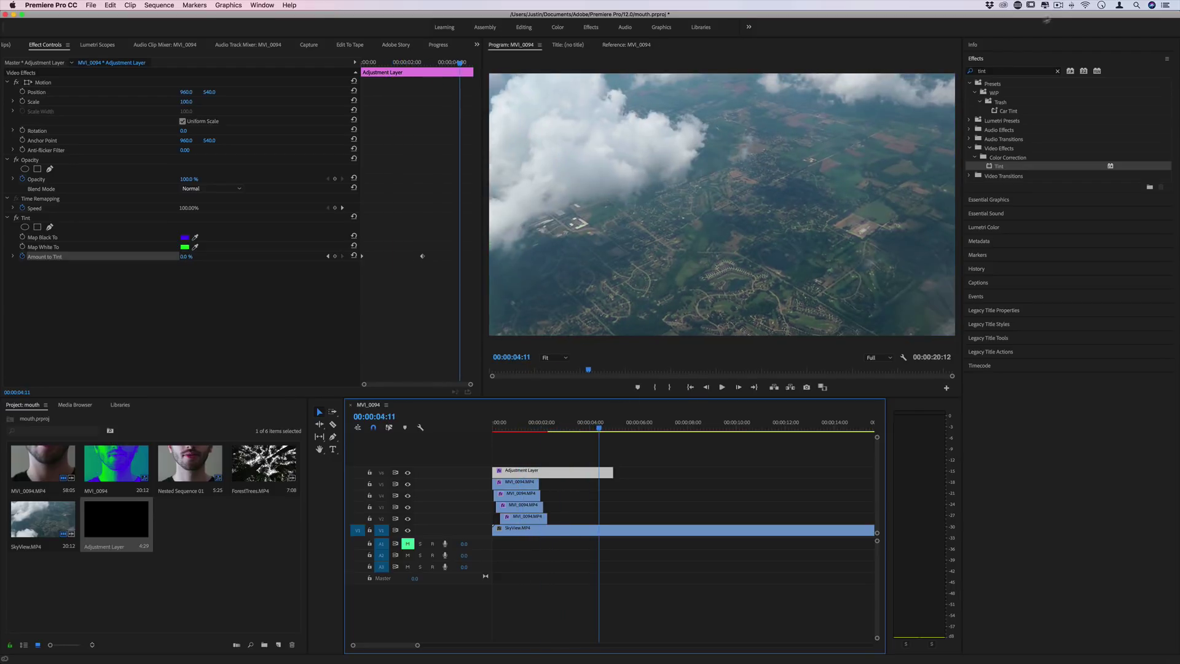